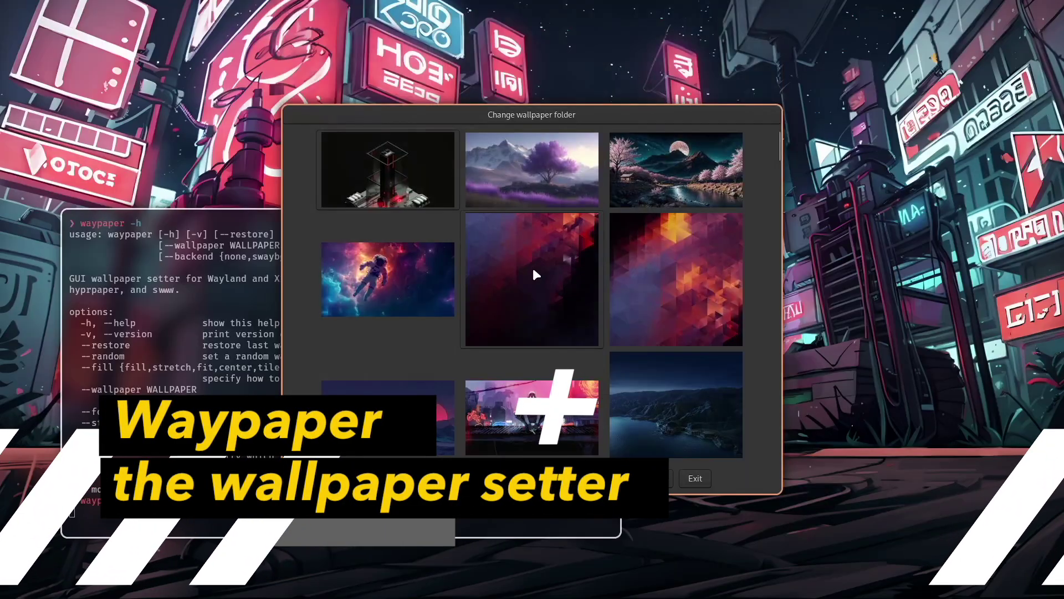
- Scroll through the Waypaper thumbnails and dismiss the monitor dropdown without changing it
scroll(533, 268, "down", 3)
scroll(391, 244, "down", 3)
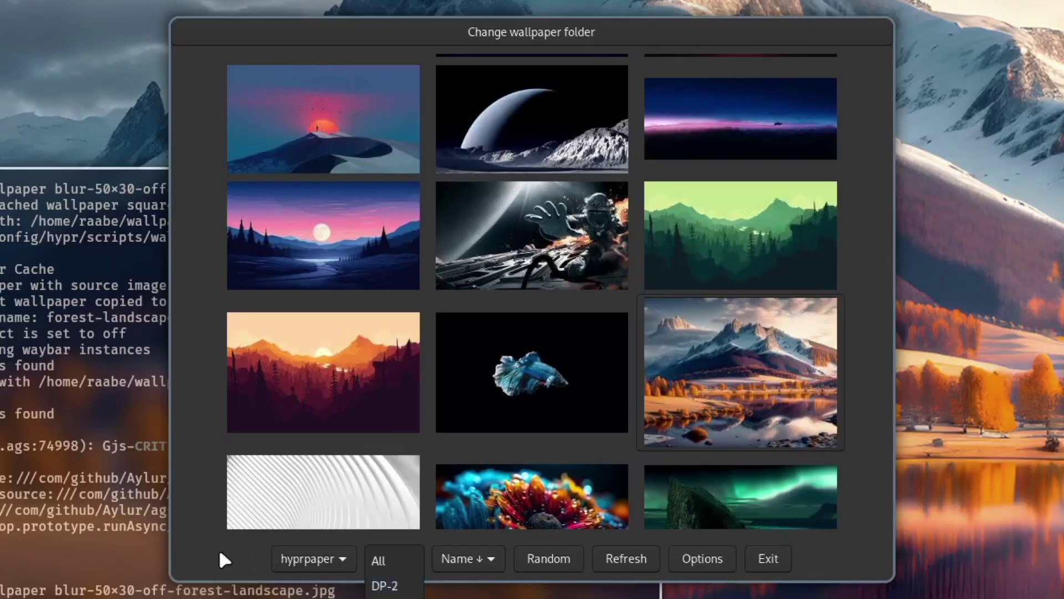
left_click(220, 553)
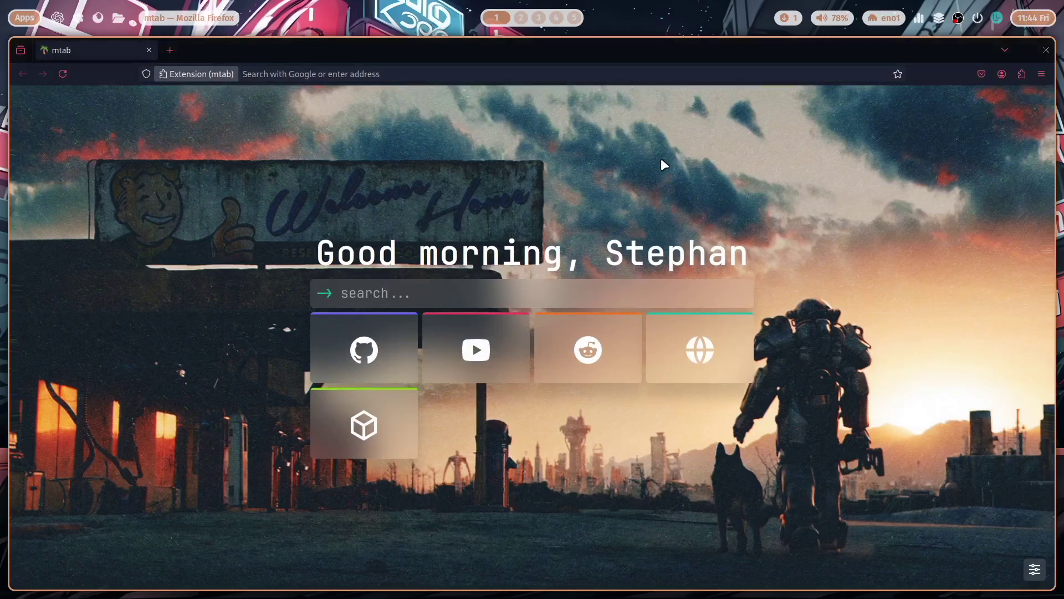
- Hide the top status bar and search the web for 'waypaper' from the new tab
key("super+shift+b")
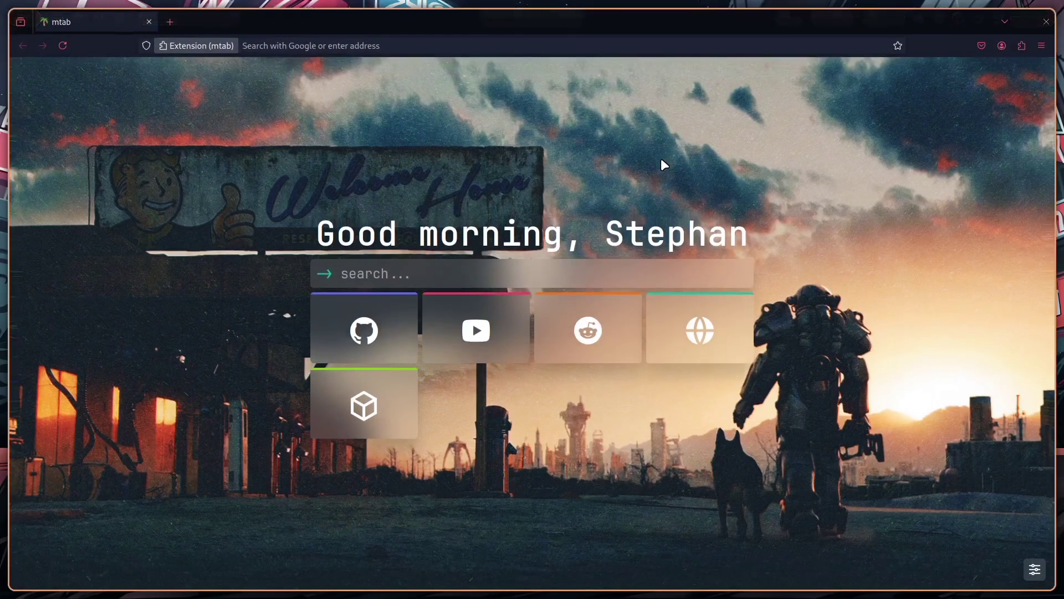
left_click(449, 275)
type("wayp")
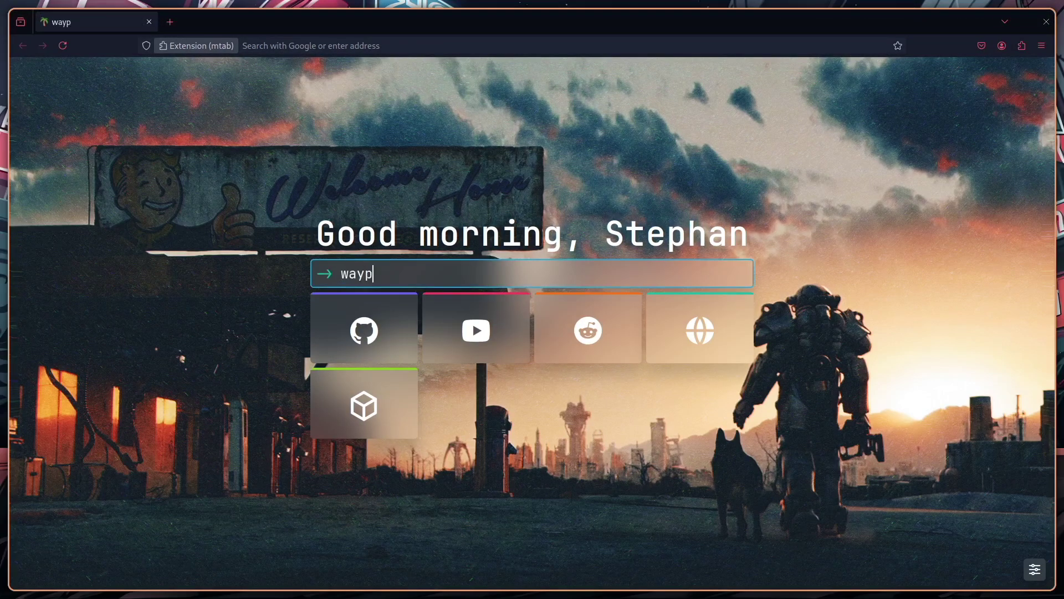
type("aper")
key("Return")
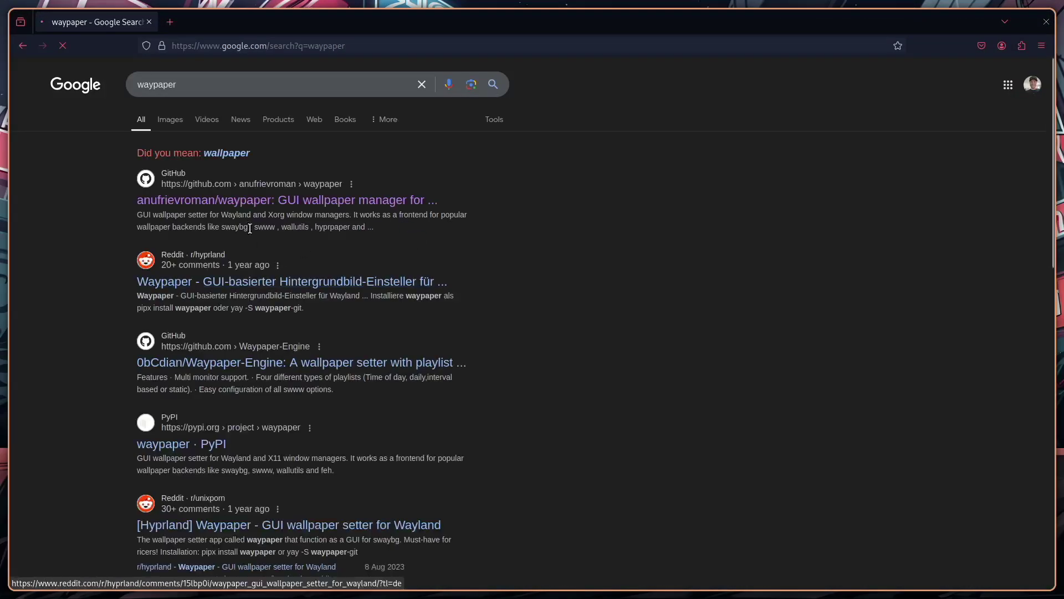
- Open the waypaper GitHub repository result and scroll through its README
left_click(391, 206)
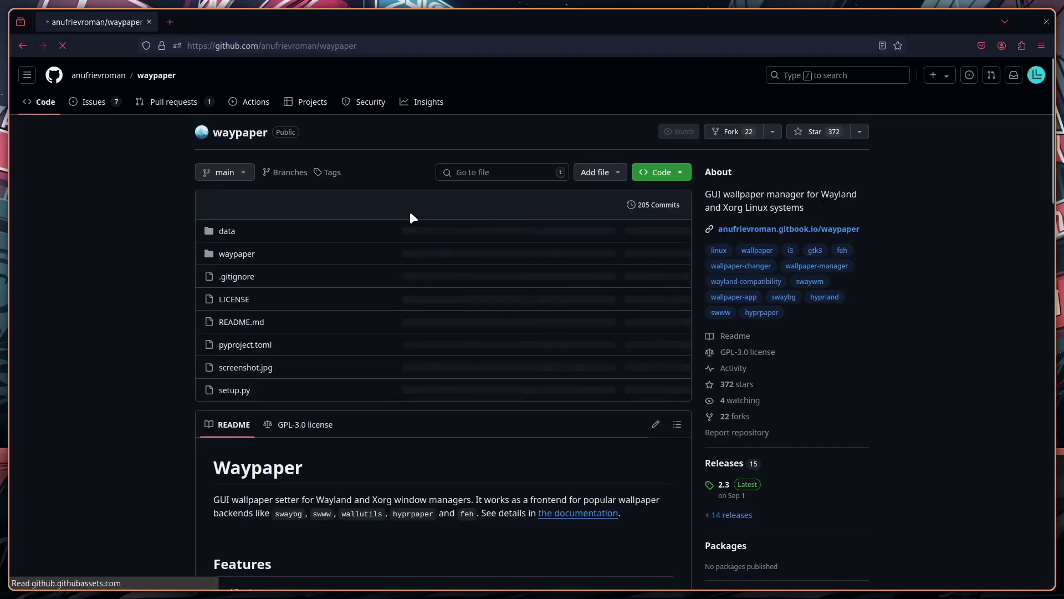
scroll(388, 231, "down", 4)
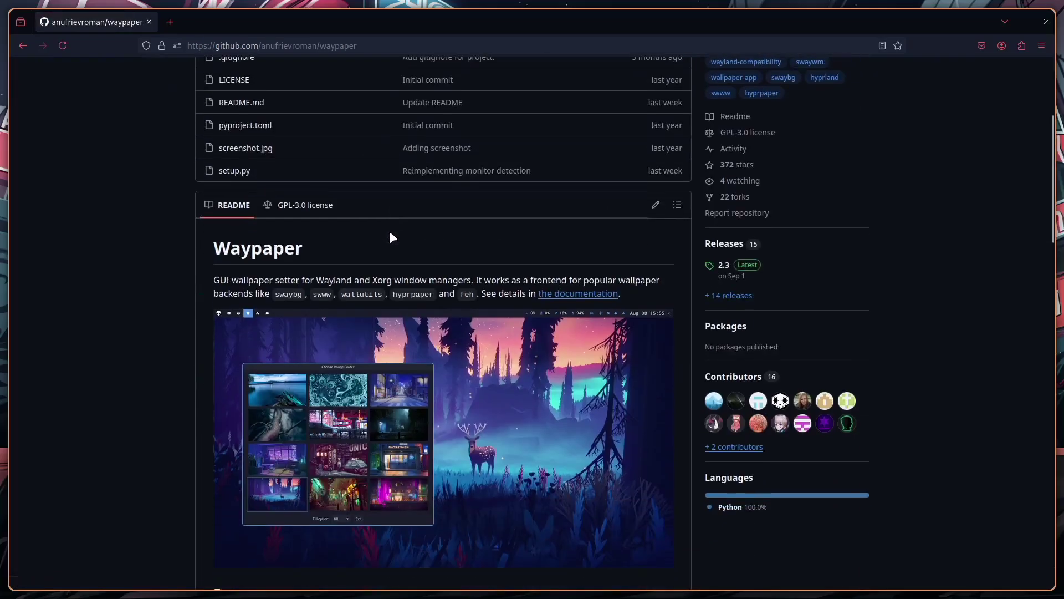
scroll(387, 234, "down", 2)
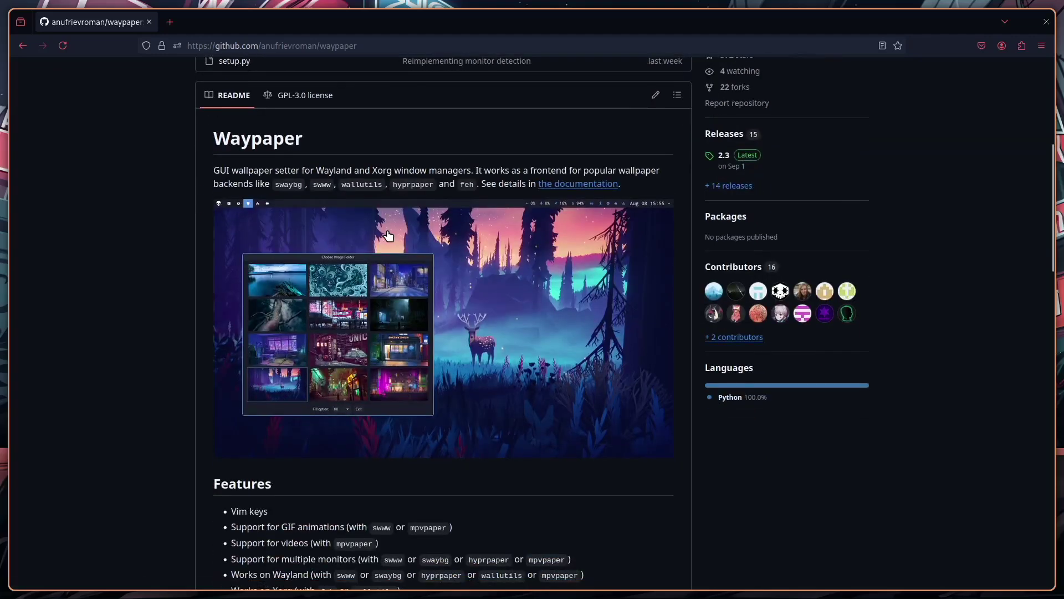
scroll(388, 241, "down", 2)
scroll(388, 245, "up", 2)
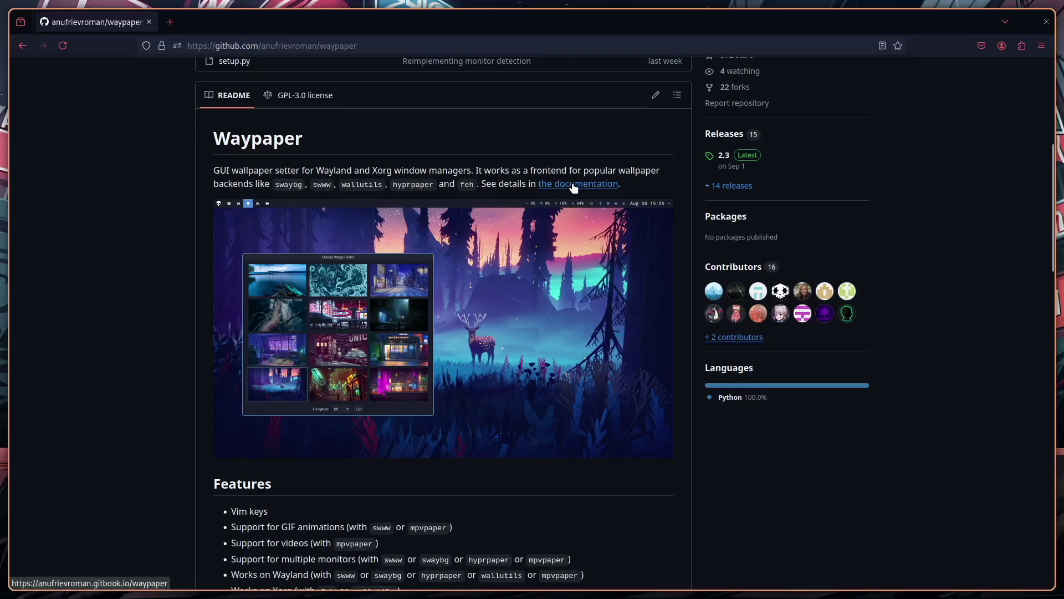
- Open the Waypaper GitBook documentation linked from the README and scroll through it
left_click(593, 115)
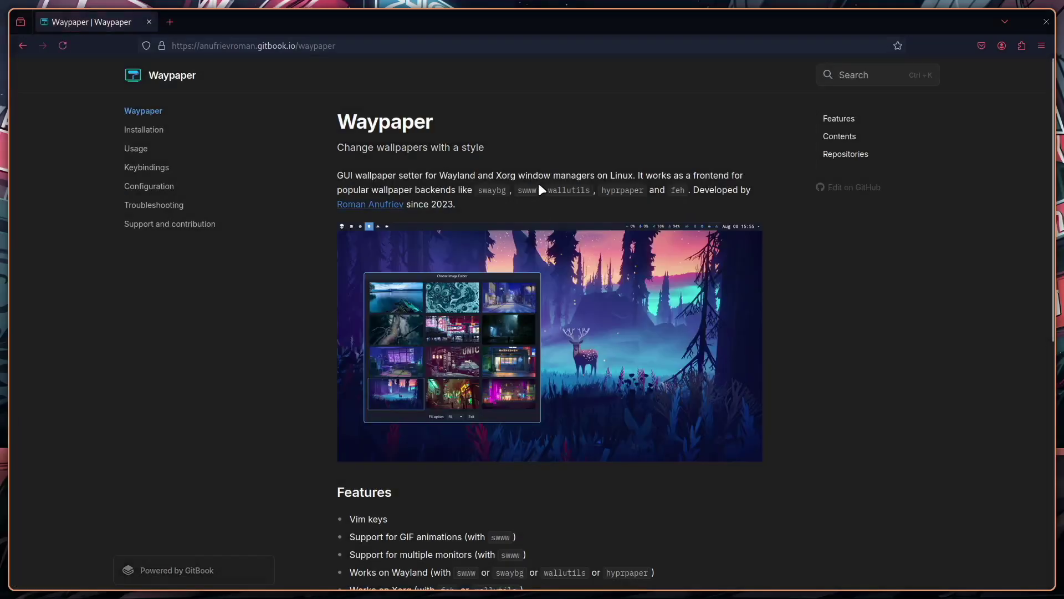
scroll(521, 183, "down", 4)
scroll(520, 181, "down", 4)
scroll(517, 188, "up", 8)
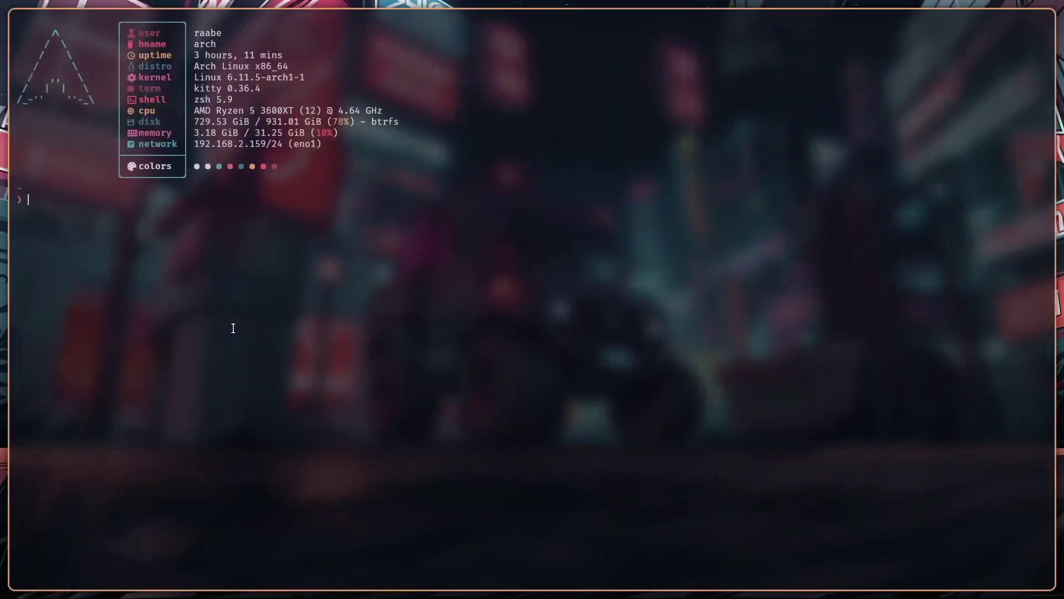
- Make the kitty terminal a floating window, shrunk and placed mid-left
key("super+f")
key("super+v")
left_click_drag(677, 392, 478, 441)
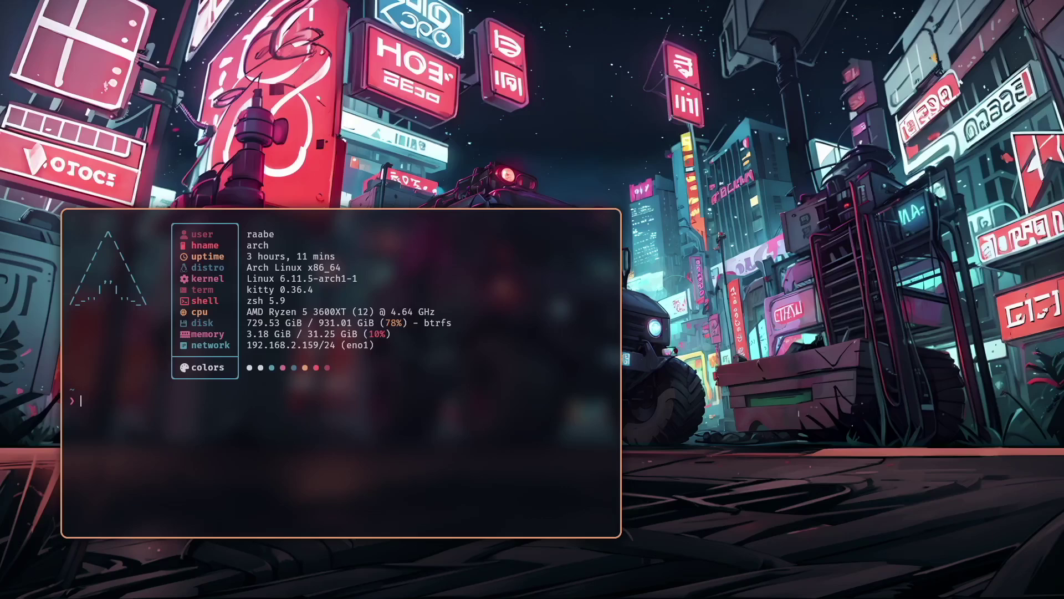
- Install waypaper with 'yay -S waypaper', accepting the default prompt and entering the sudo password
type("yay -")
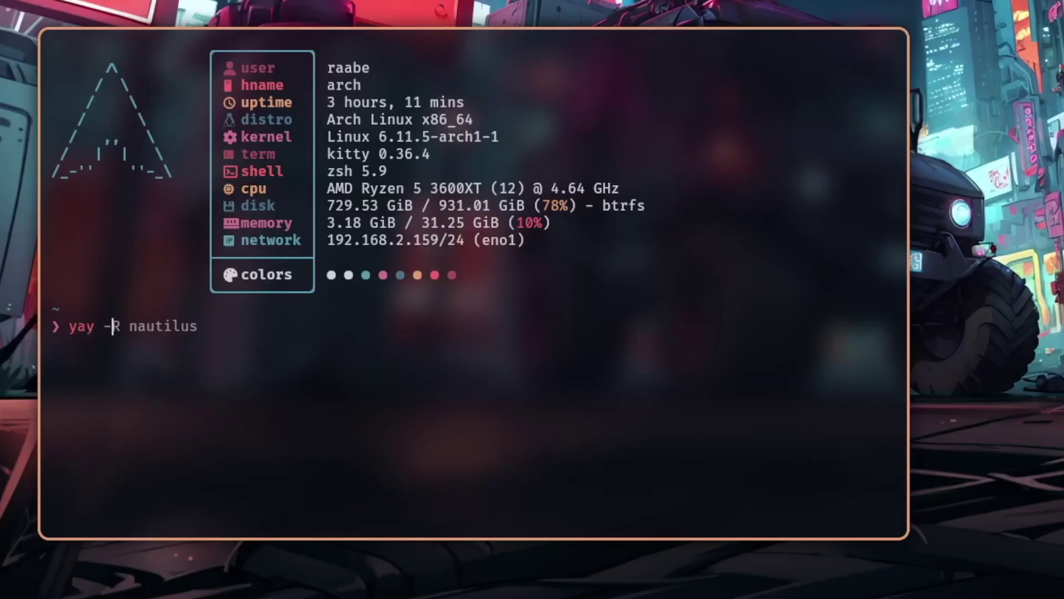
type("S")
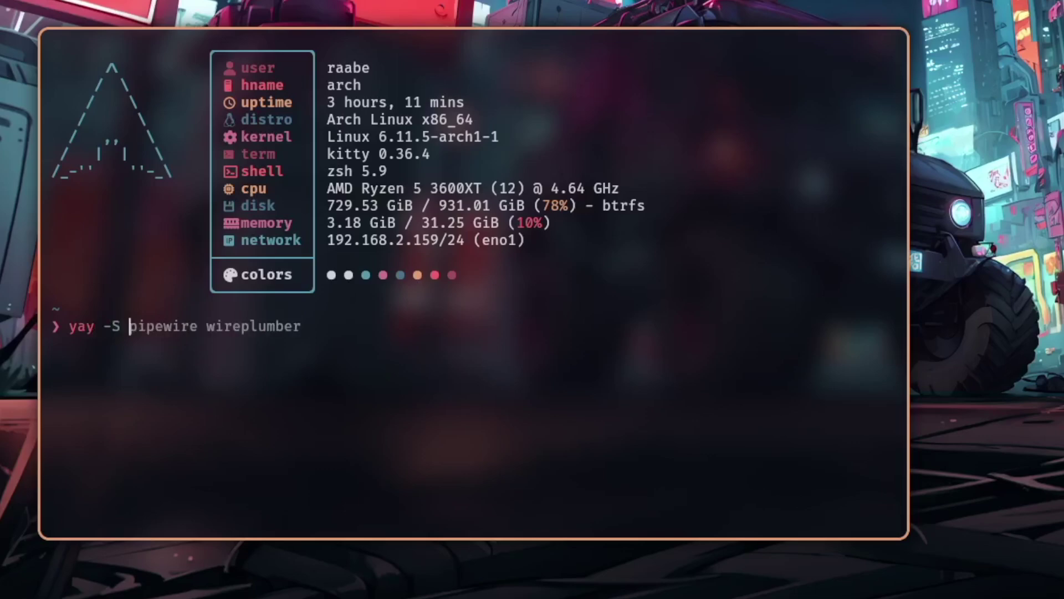
type(" waypaper")
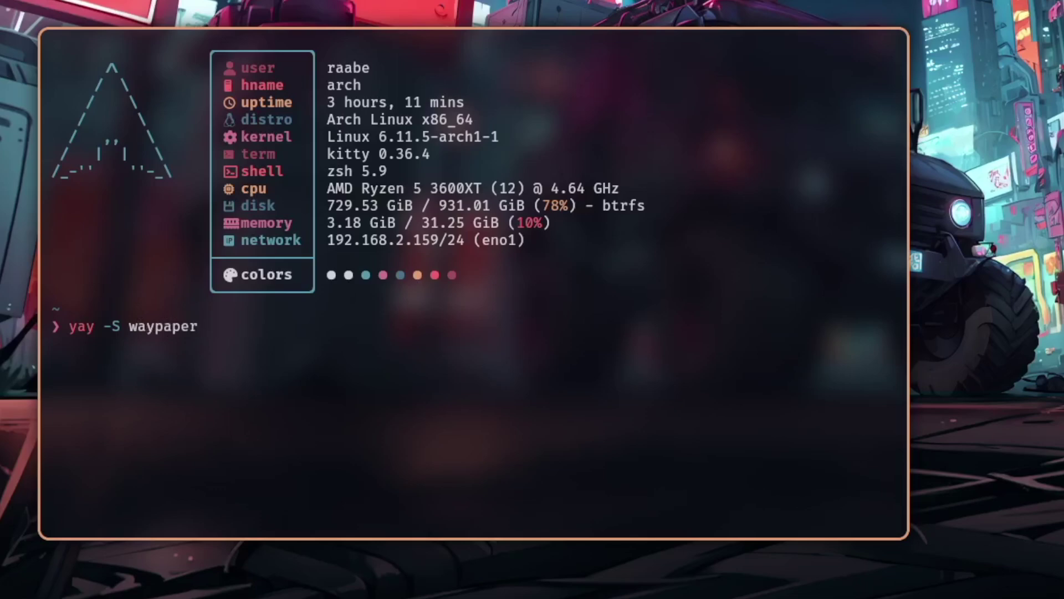
key("Return")
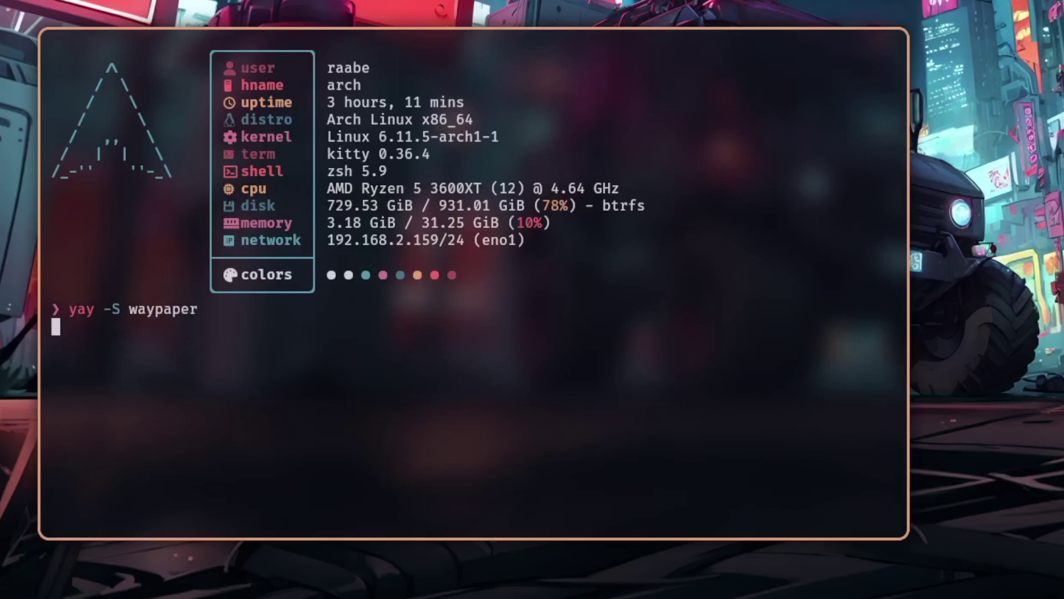
key("Return")
key("Return")
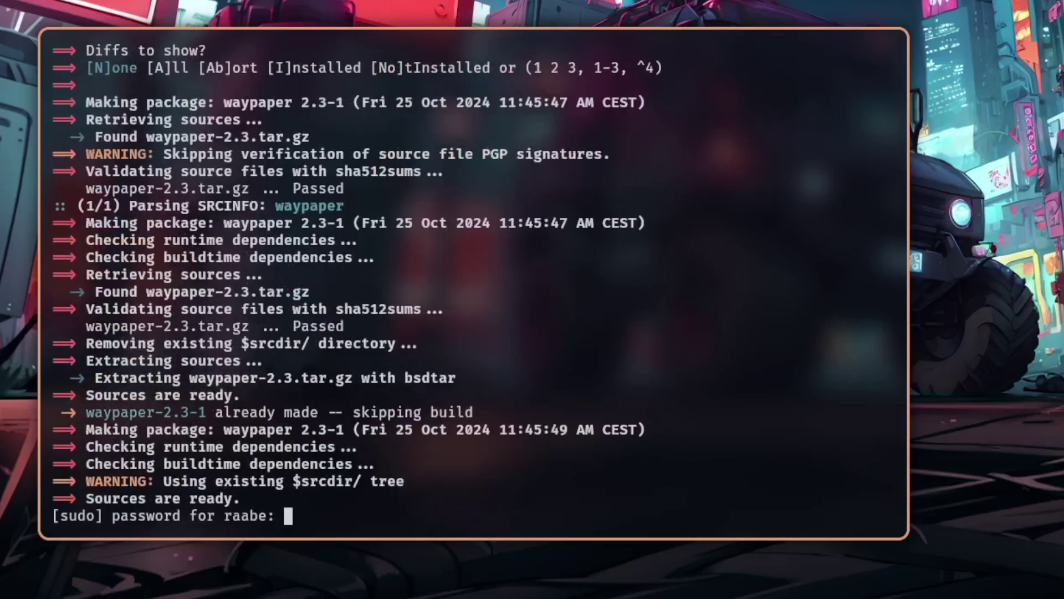
key("Return")
key("Return")
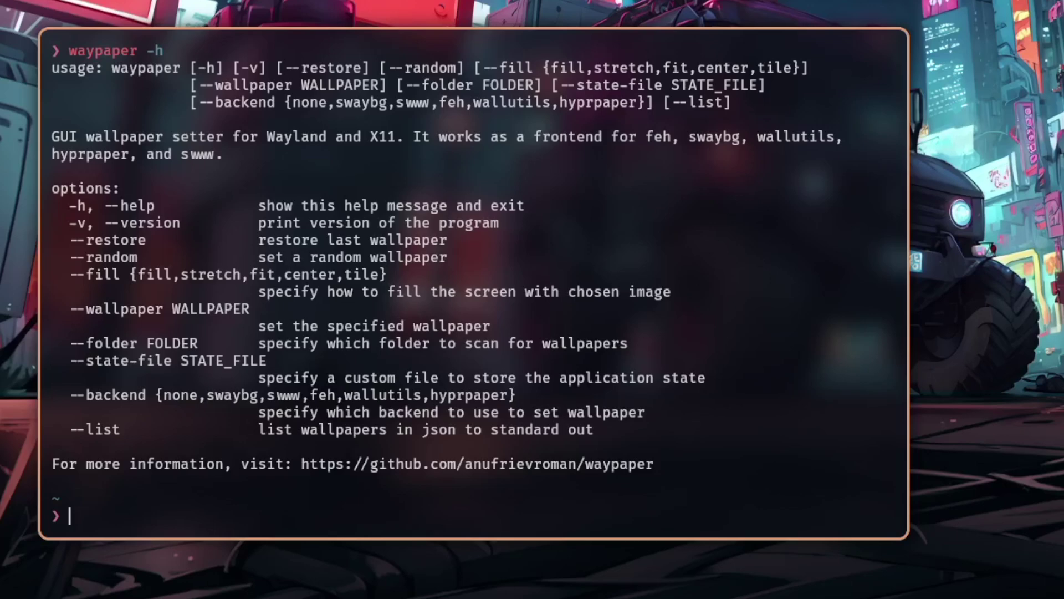
- Launch waypaper and set the Pictures folder as its wallpaper folder
type("waypaper")
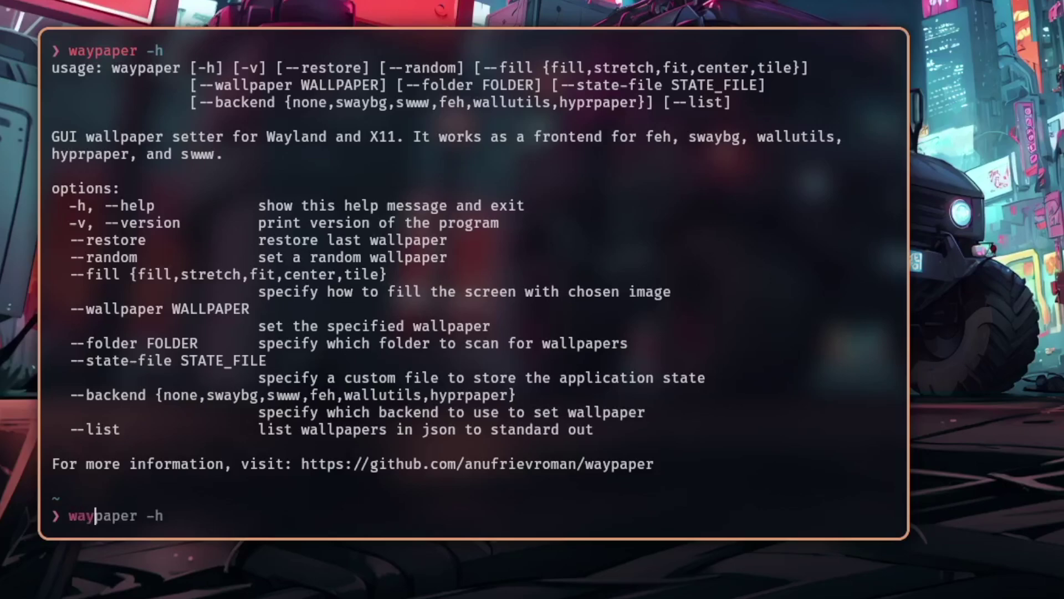
key("Return")
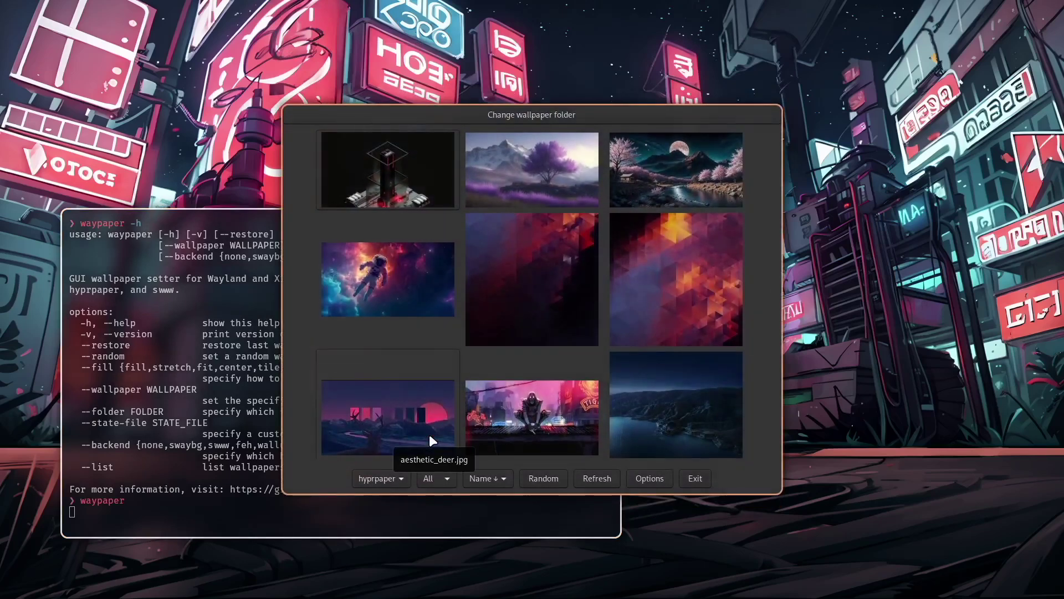
left_click(543, 115)
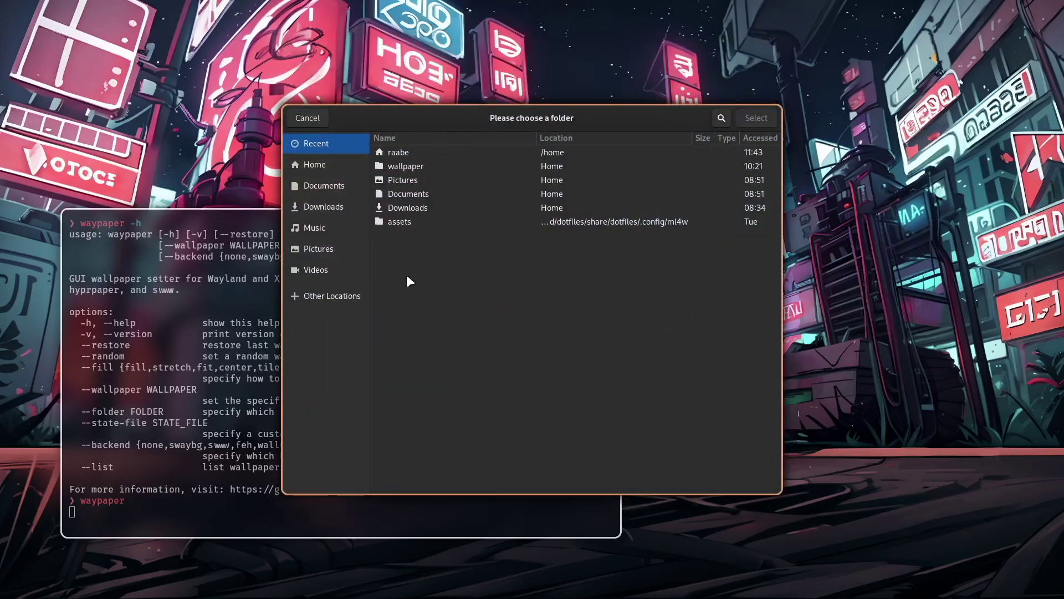
double_click(418, 179)
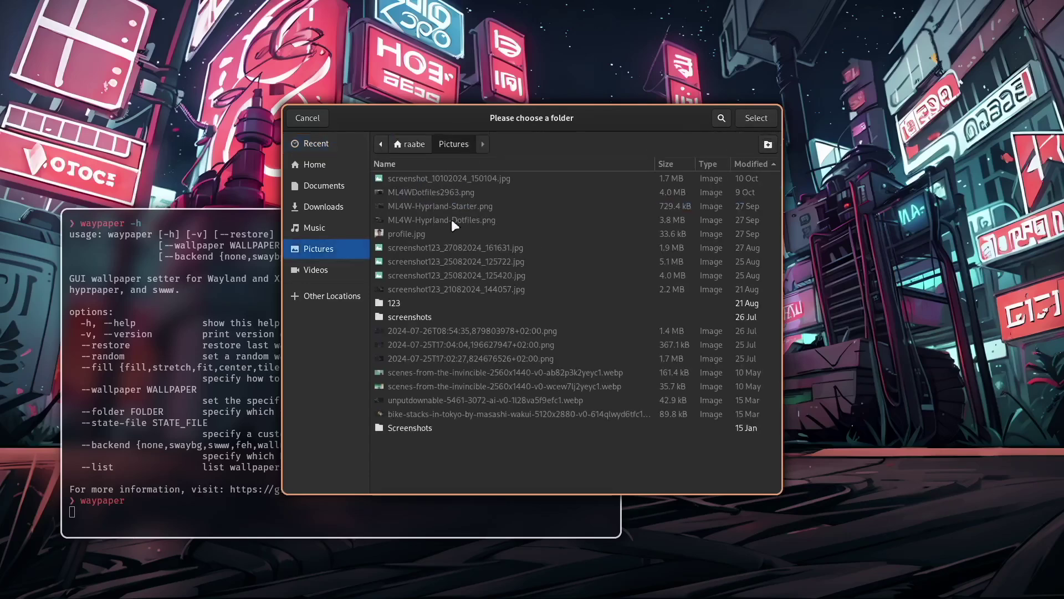
left_click(755, 118)
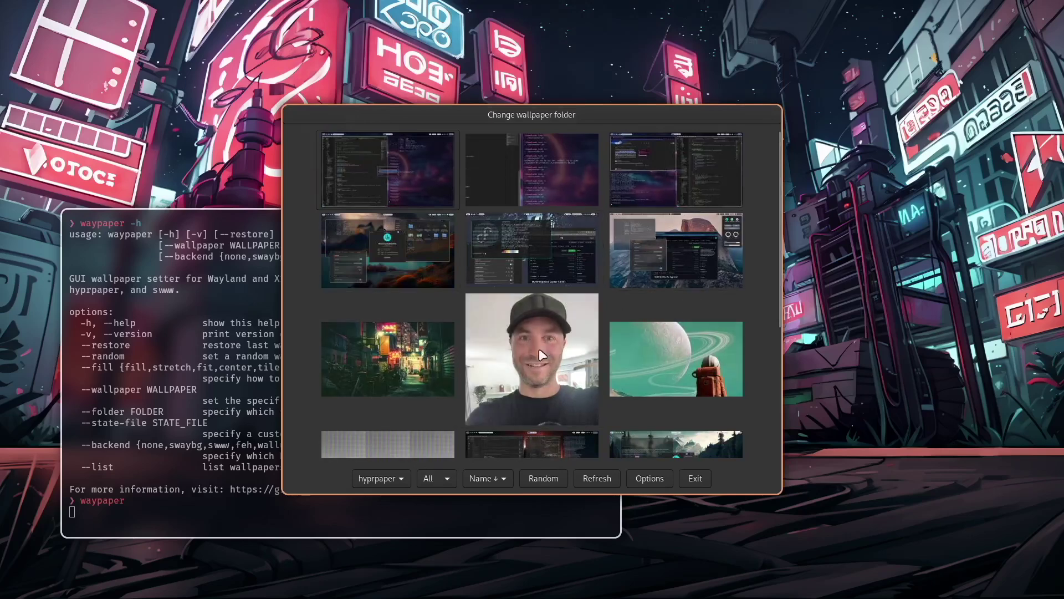
- Switch the wallpaper folder to the 'wallpaper' folder in home
left_click(539, 111)
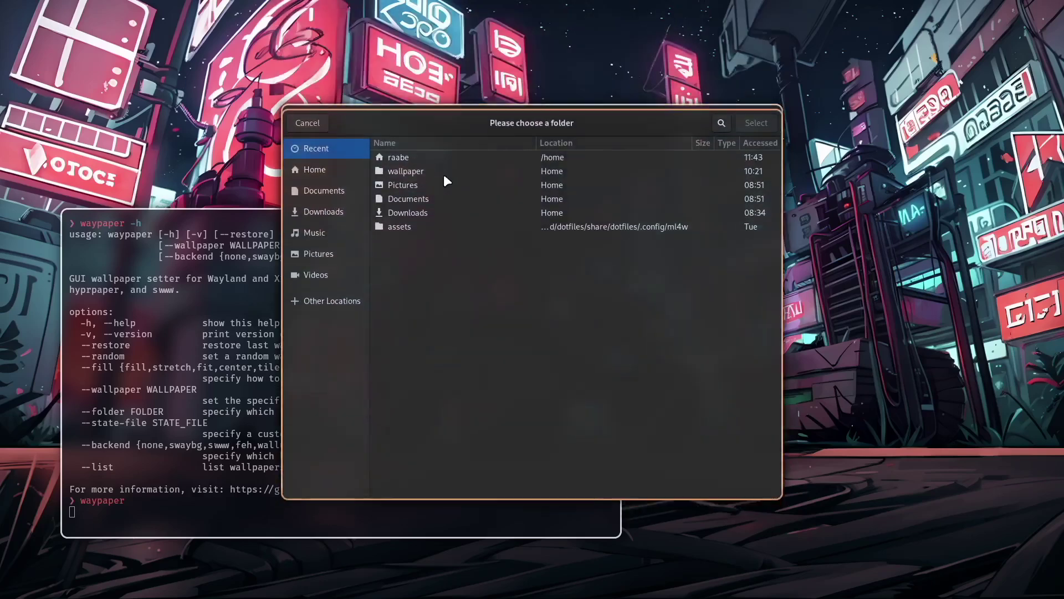
left_click(416, 166)
double_click(415, 167)
left_click(758, 117)
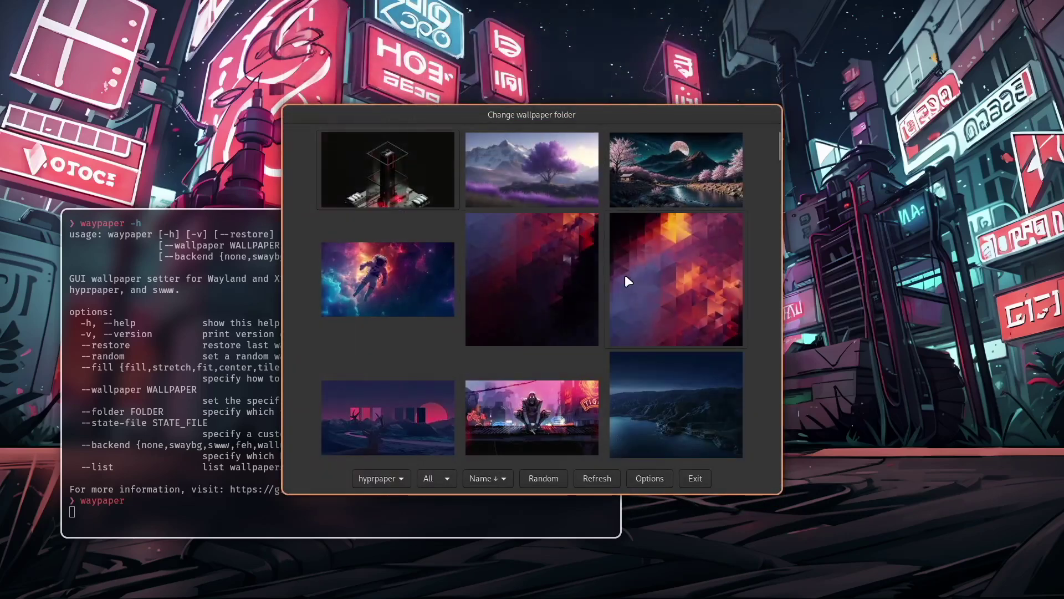
- Scroll the thumbnail grid and apply building_cyber.jpg as the wallpaper
scroll(532, 278, "down", 2)
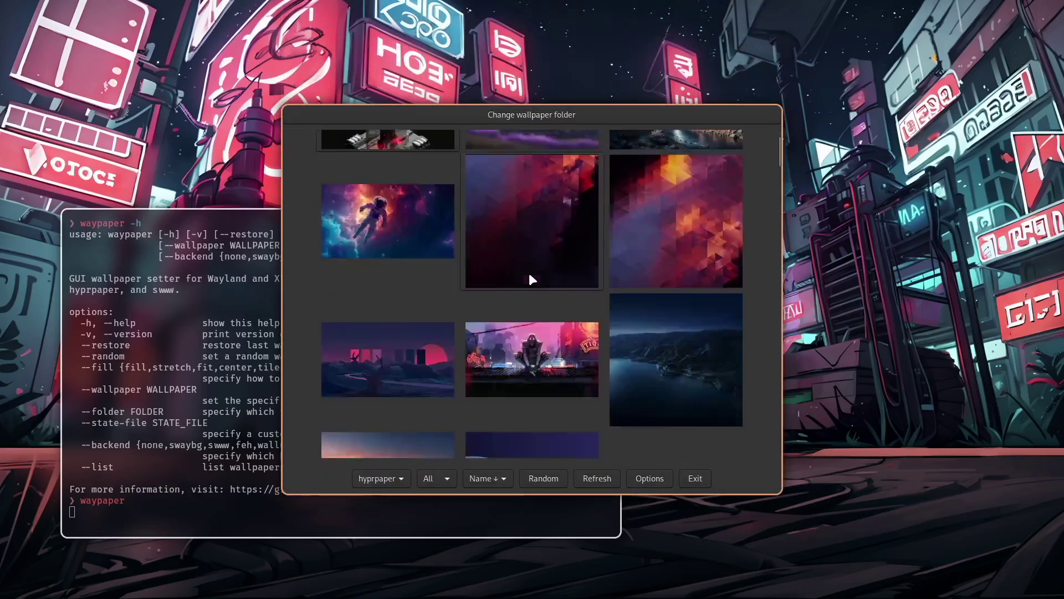
scroll(533, 279, "down", 2)
scroll(399, 233, "down", 4)
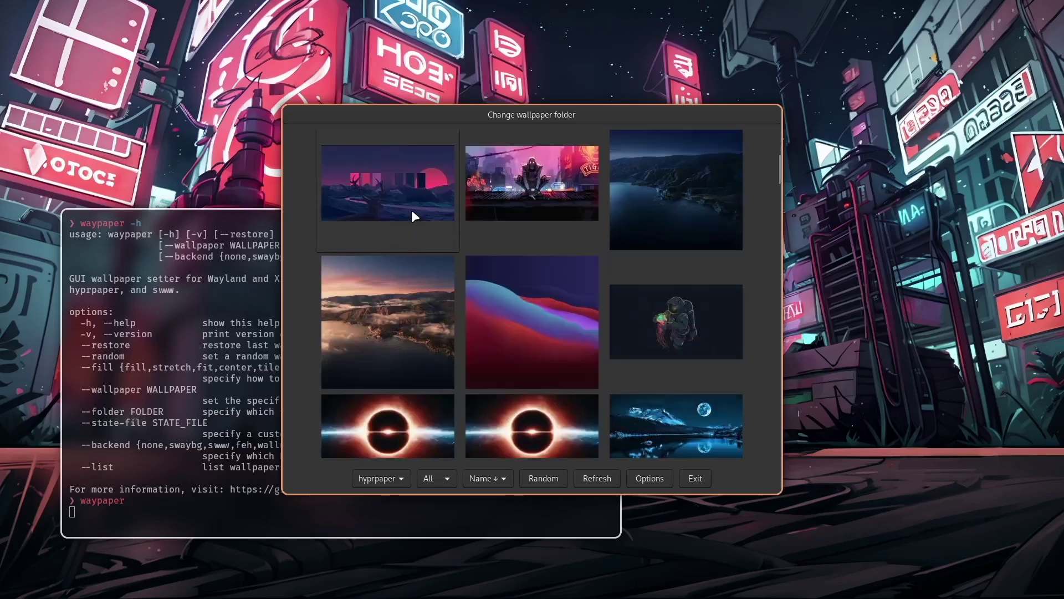
scroll(411, 210, "down", 6)
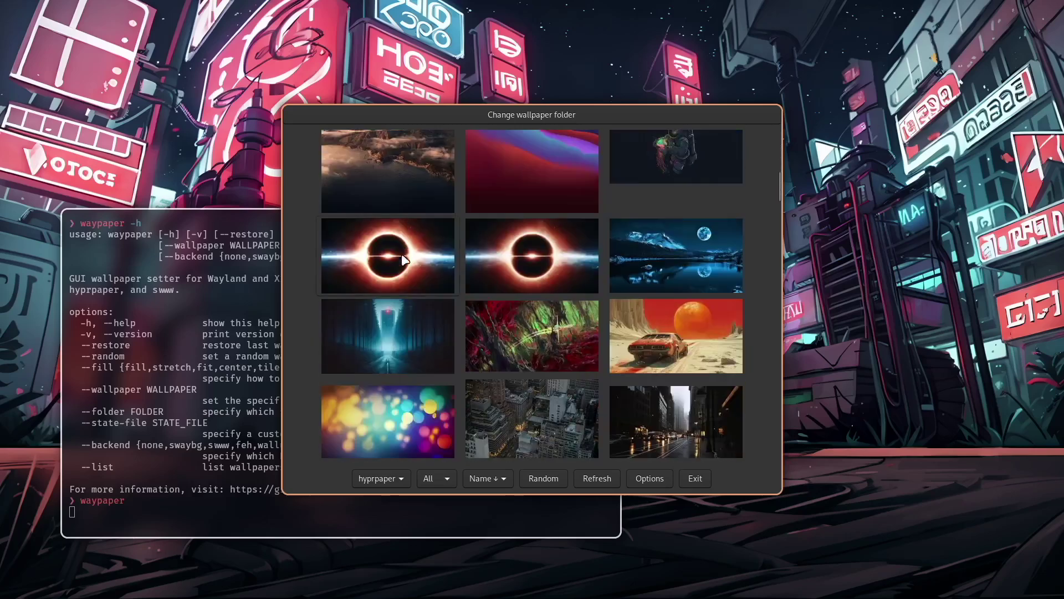
left_click(401, 323)
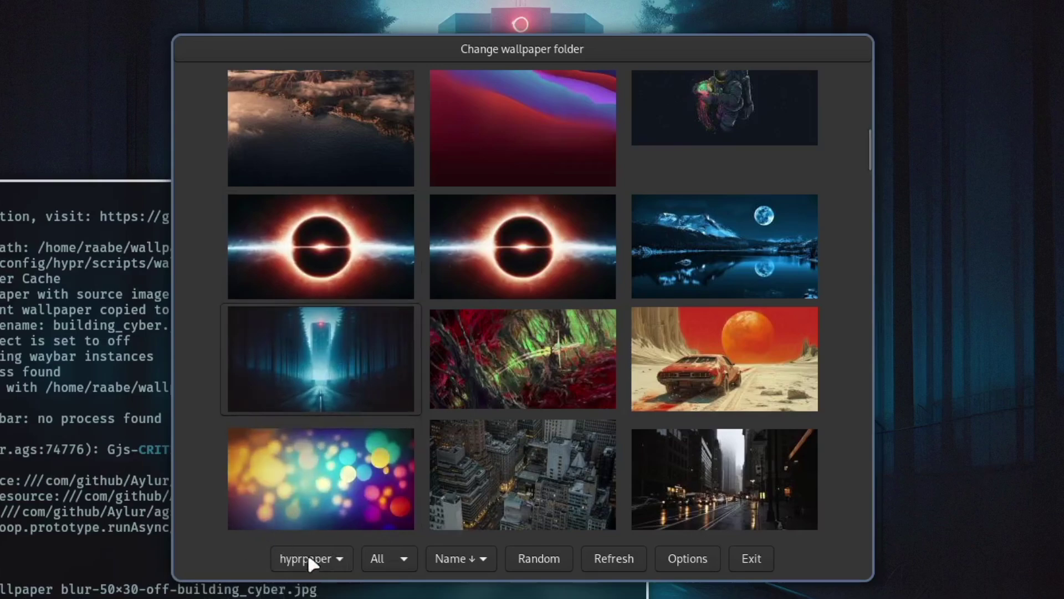
- Scroll further down and apply the snowy mountain-lake image as the wallpaper
scroll(563, 335, "down", 7)
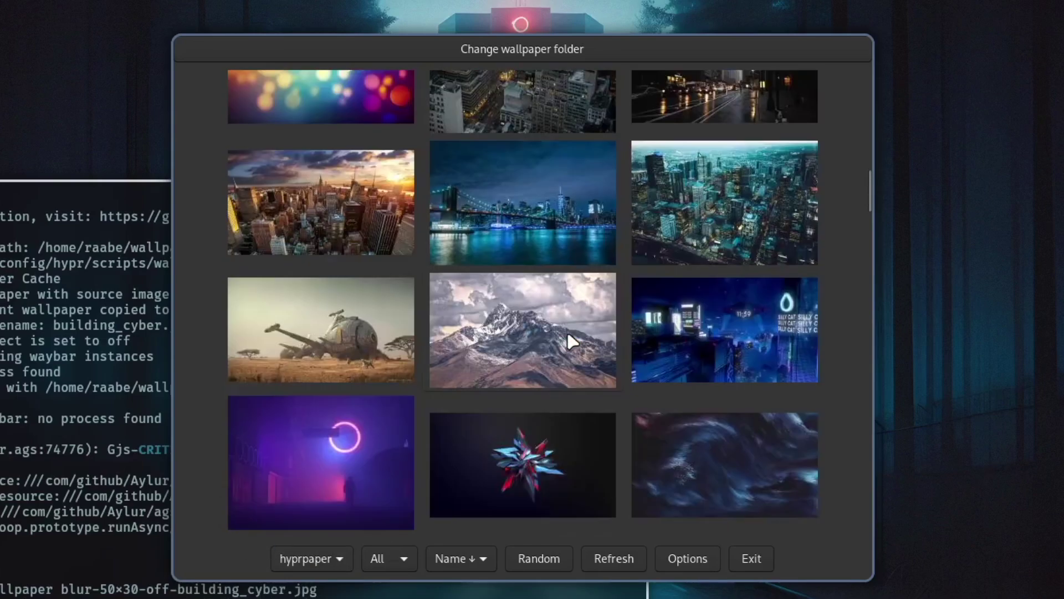
scroll(566, 331, "down", 2)
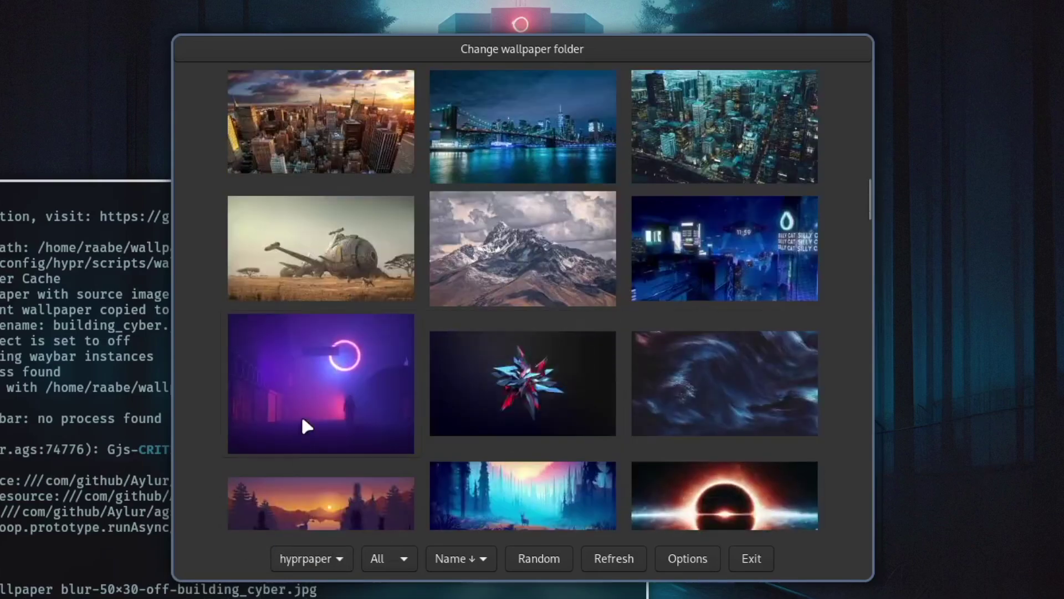
scroll(305, 427, "down", 3)
scroll(487, 363, "down", 4)
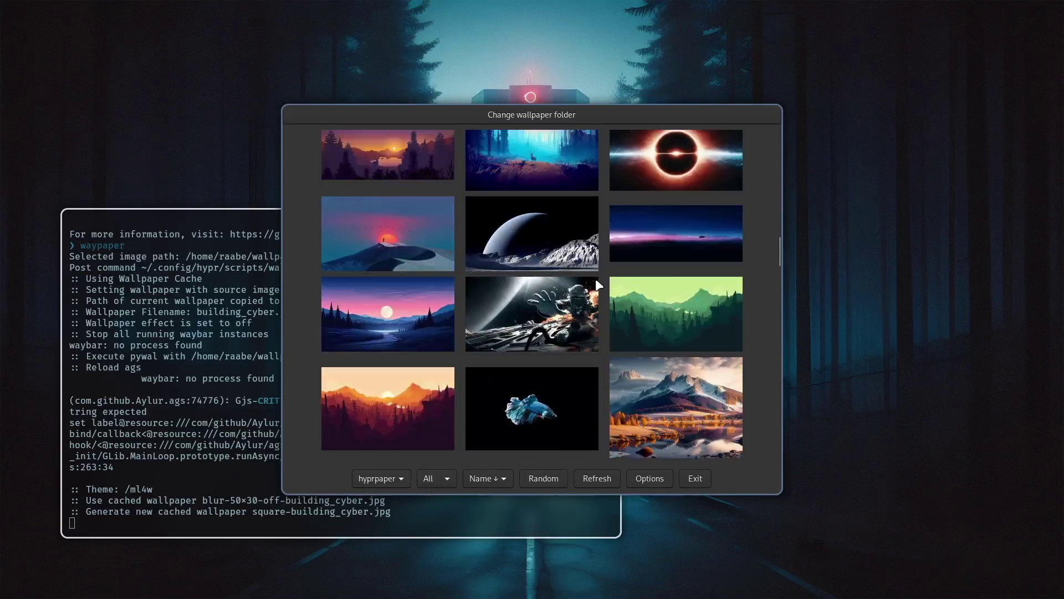
scroll(637, 322, "down", 2)
left_click(677, 353)
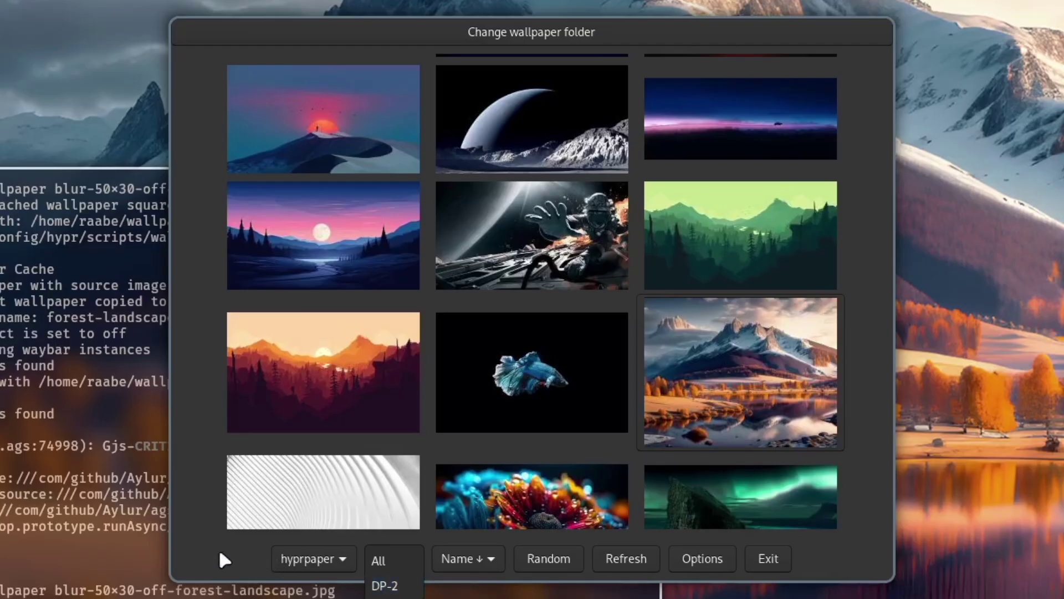
- Keep the wallpaper on all monitors and apply two random wallpapers
left_click(454, 480)
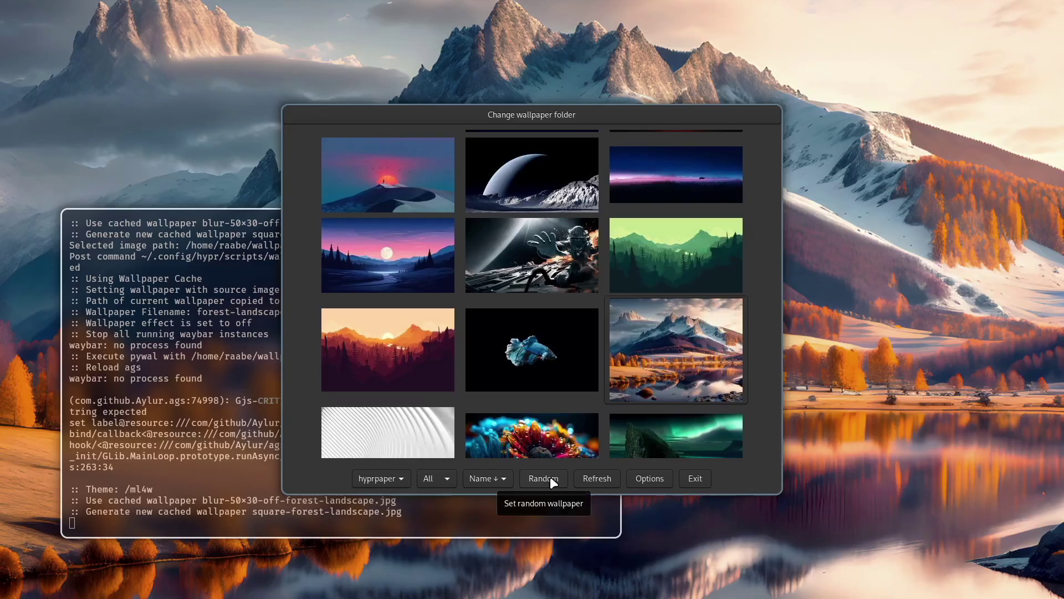
left_click(551, 478)
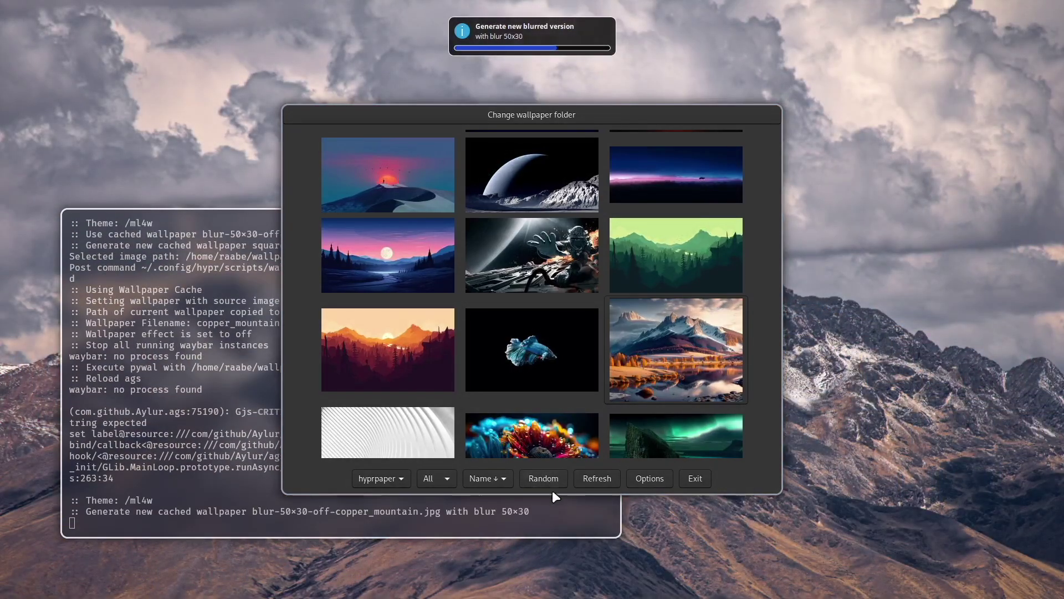
left_click(550, 478)
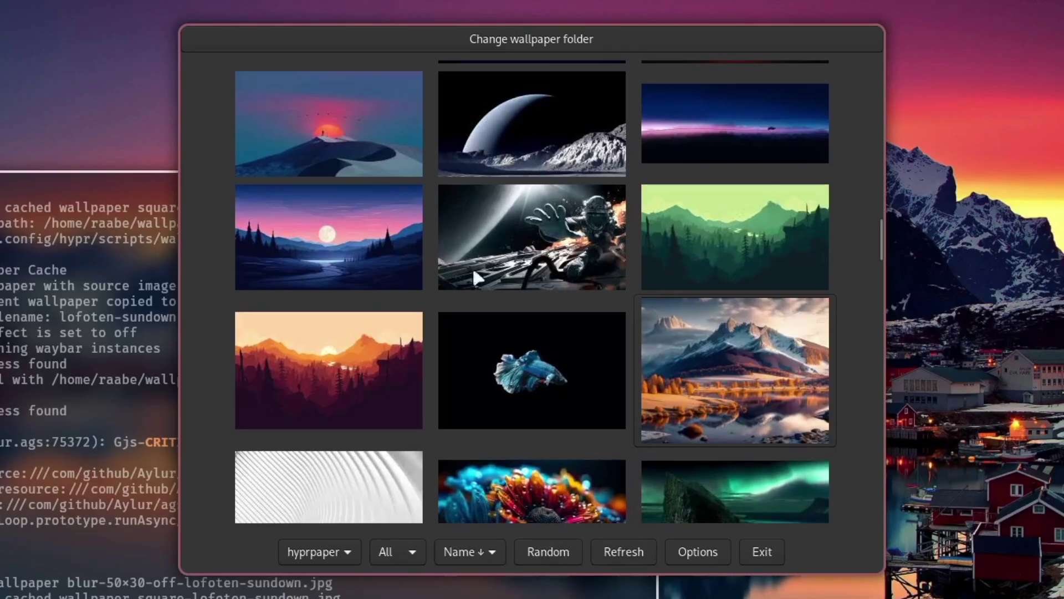
- Check the Options panel unchanged, then apply the purple groot image as wallpaper
left_click(704, 552)
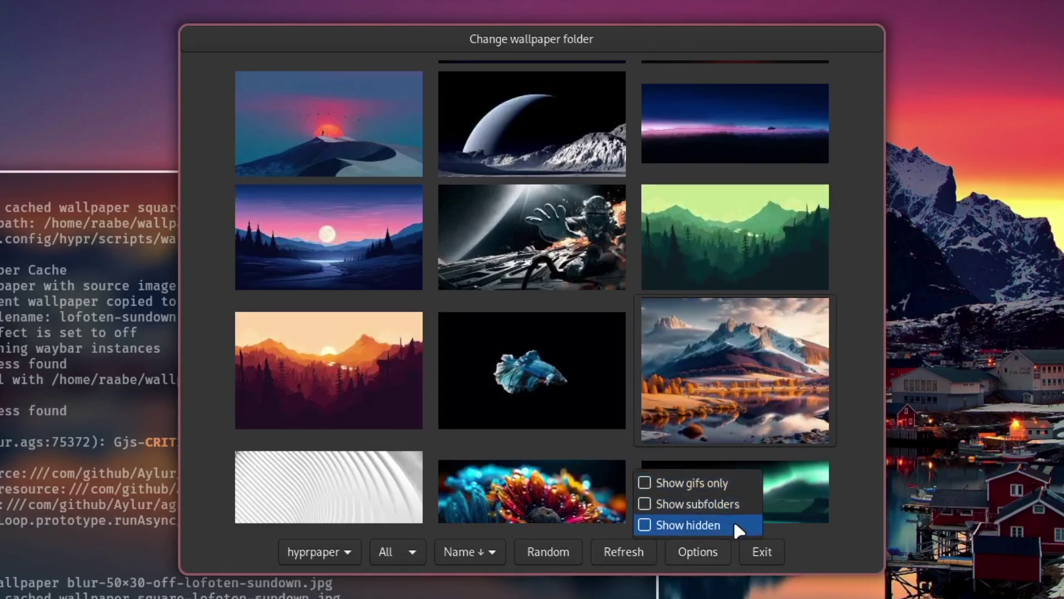
left_click(705, 542)
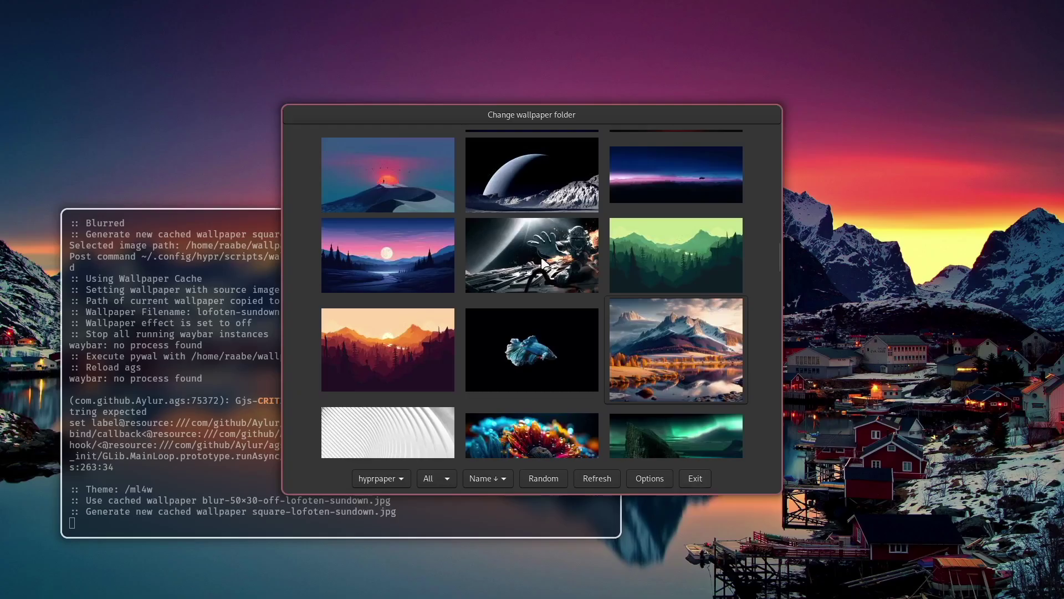
scroll(544, 275, "down", 5)
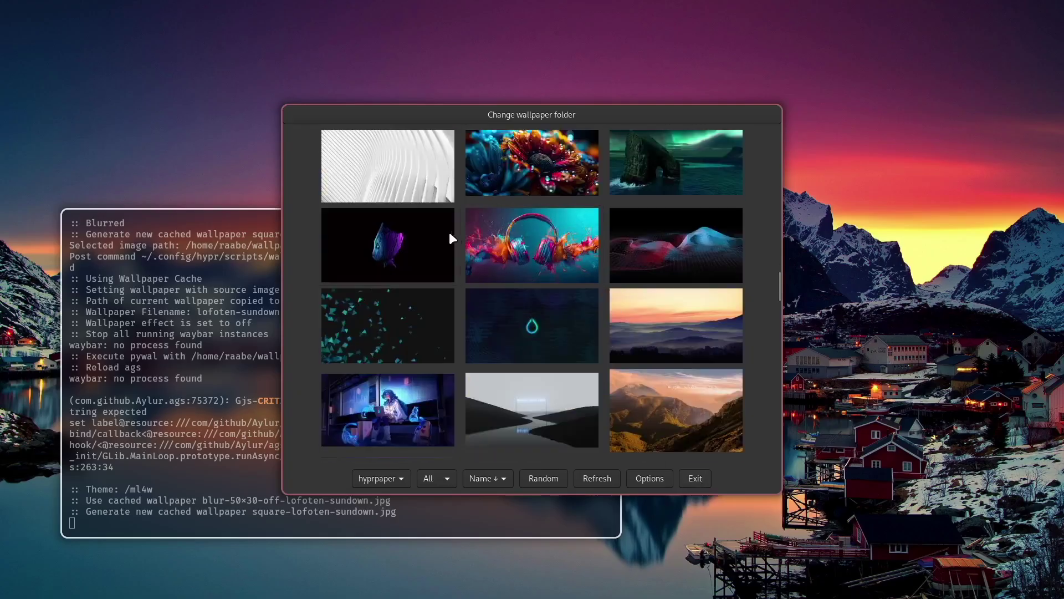
left_click(430, 271)
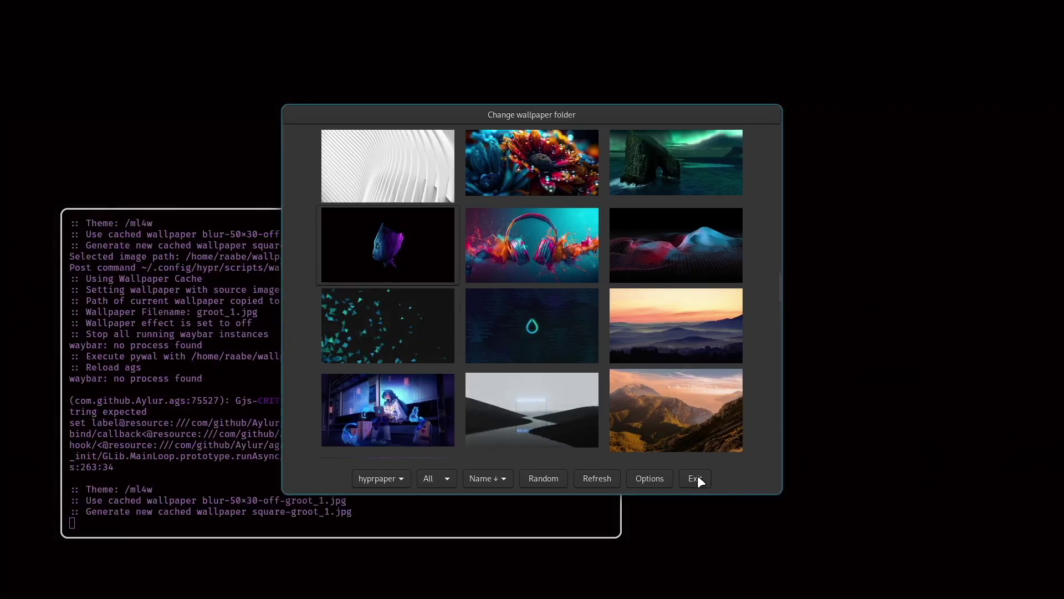
- Exit the Waypaper picker to return to the kitty prompt
left_click(698, 475)
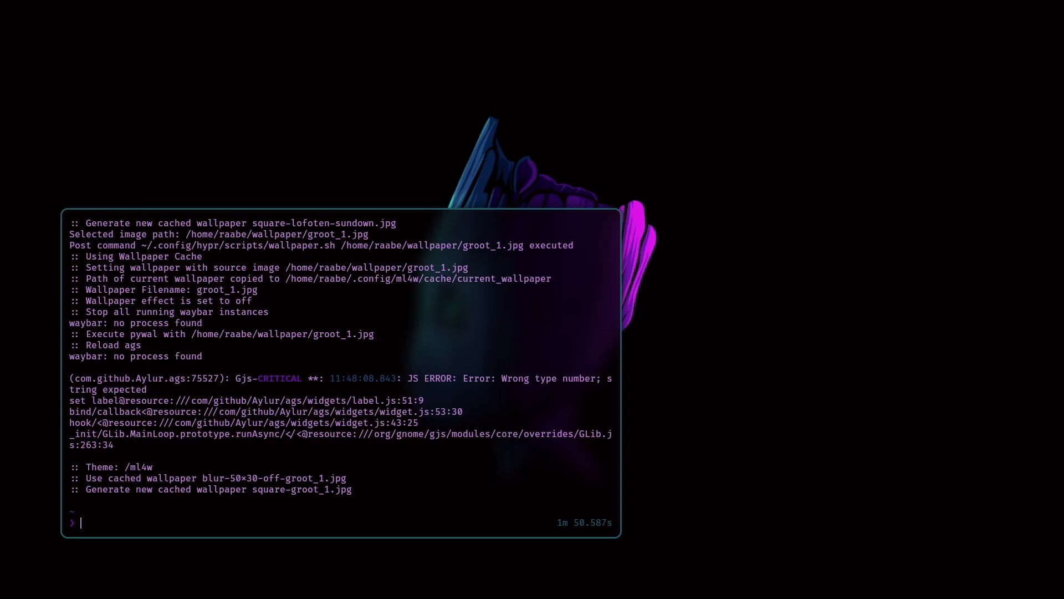
- Clear the terminal, show waypaper -h help, then run waypaper -v to confirm v.2.3
type("clear -h")
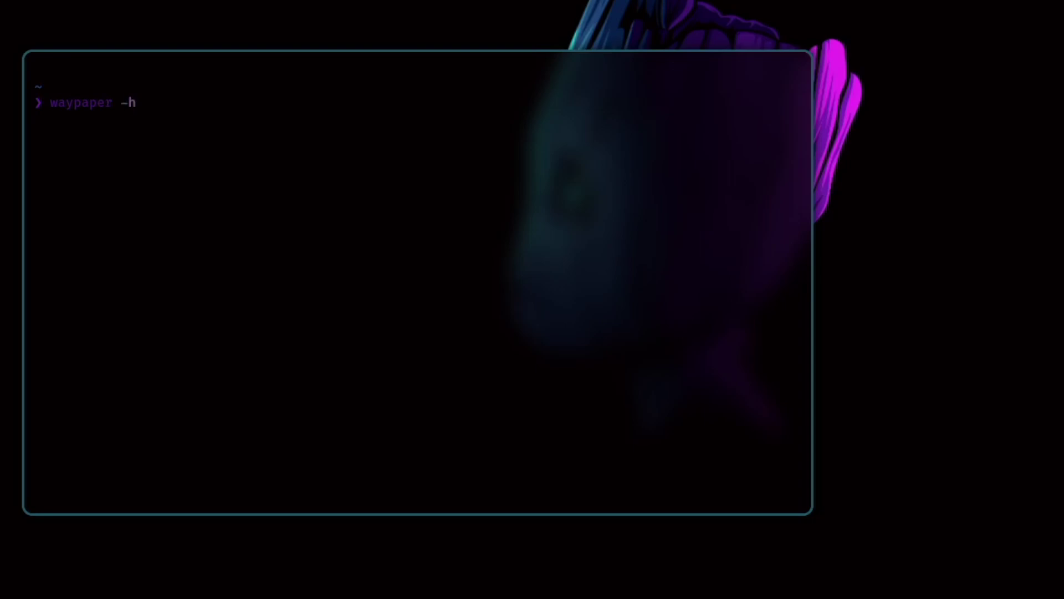
key("Return")
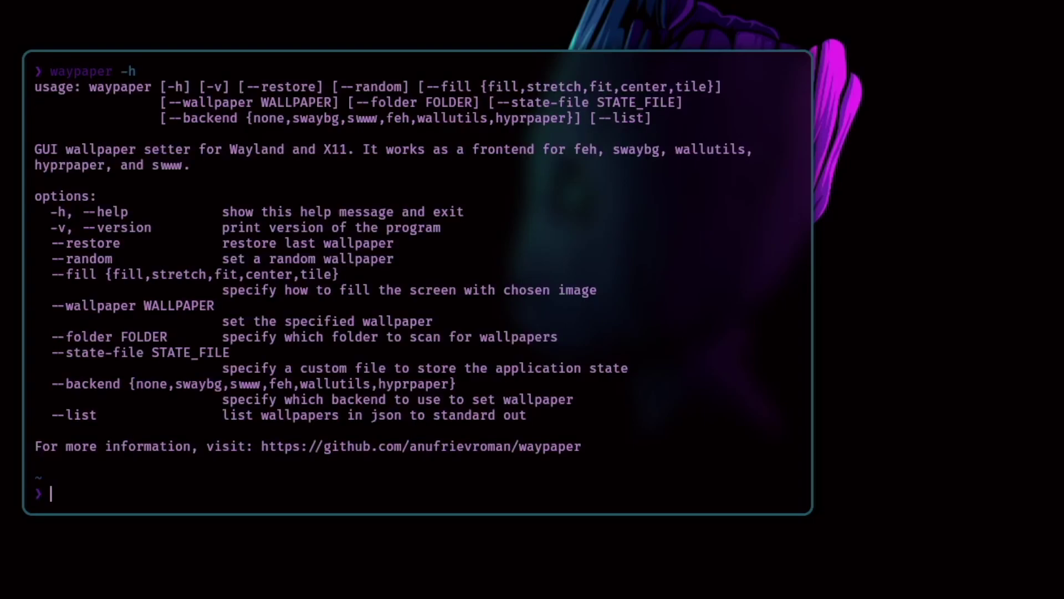
key("Up")
key("BackSpace")
type("v")
key("Return")
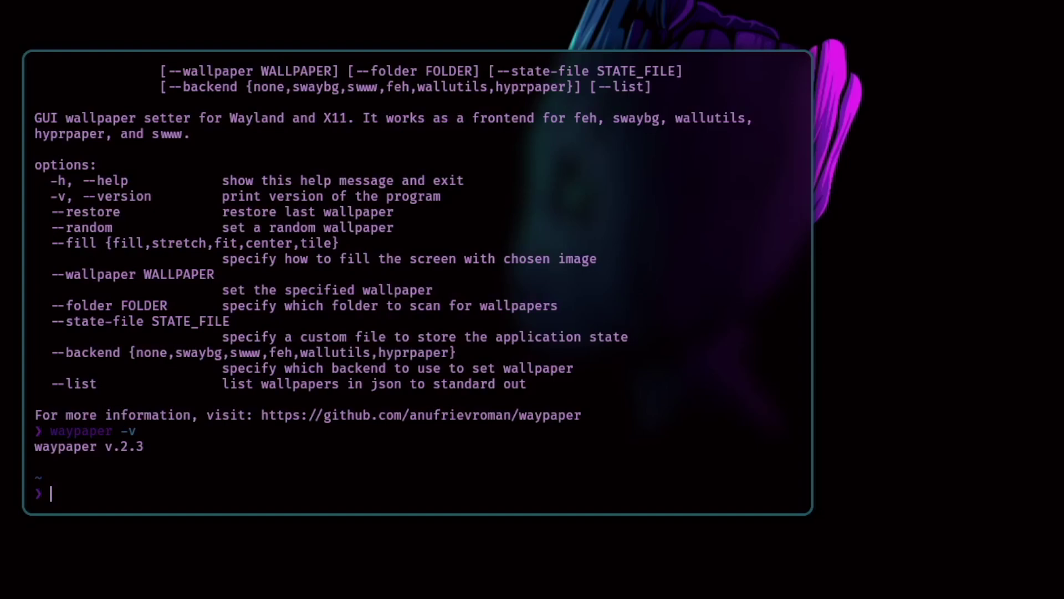
- Type 'waybar --restore' with a typo fix, then erase it without running
type("waybar --help")
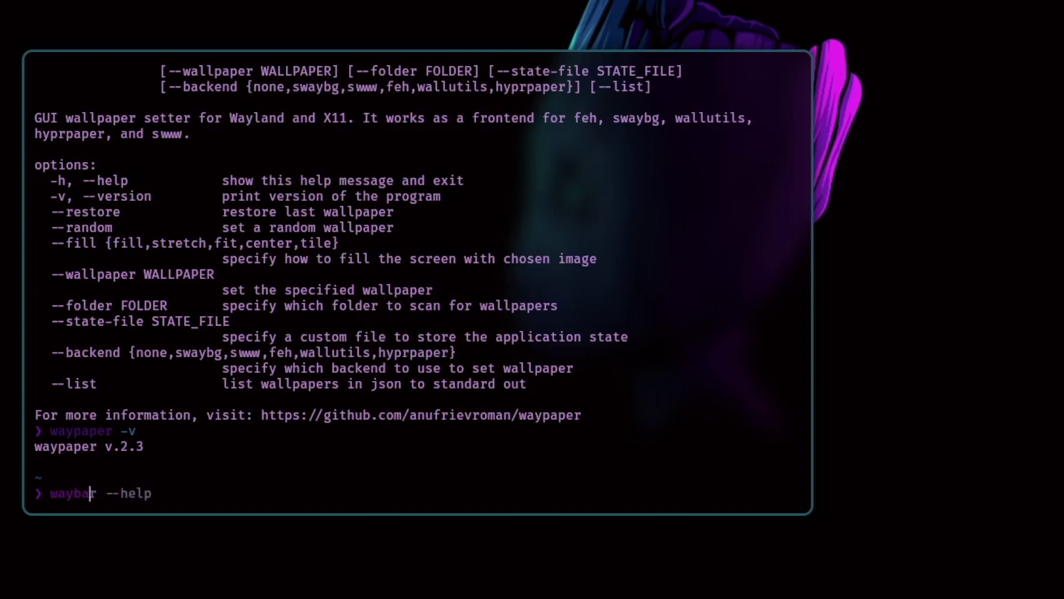
type("--resti")
key("BackSpace")
type("ore")
key("BackSpace")
key("BackSpace")
key("BackSpace")
key("BackSpace")
key("BackSpace")
key("BackSpace")
key("BackSpace")
key("BackSpace")
key("BackSpace")
key("BackSpace")
key("BackSpace")
key("BackSpace")
key("BackSpace")
key("BackSpace")
key("BackSpace")
key("BackSpace")
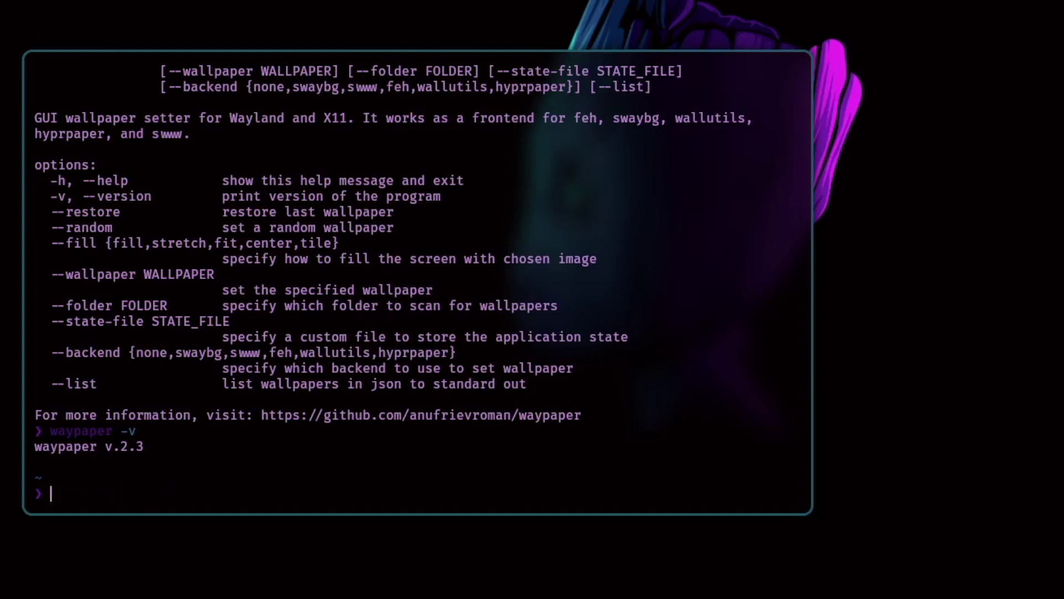
- Change into the wallpaper folder and list its image files
type("cd wall")
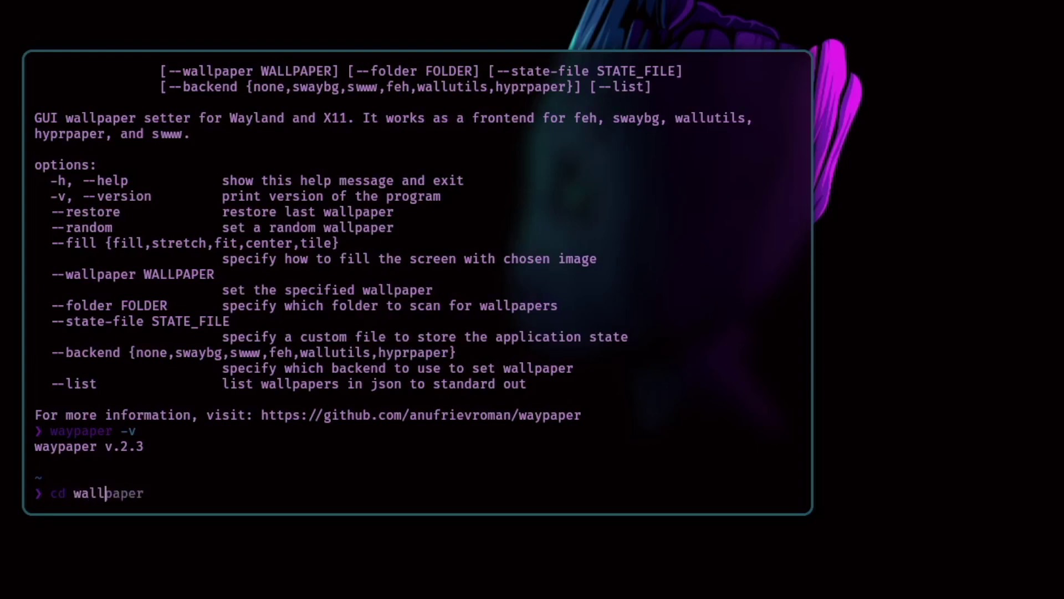
key("Tab")
type("paper")
key("Return")
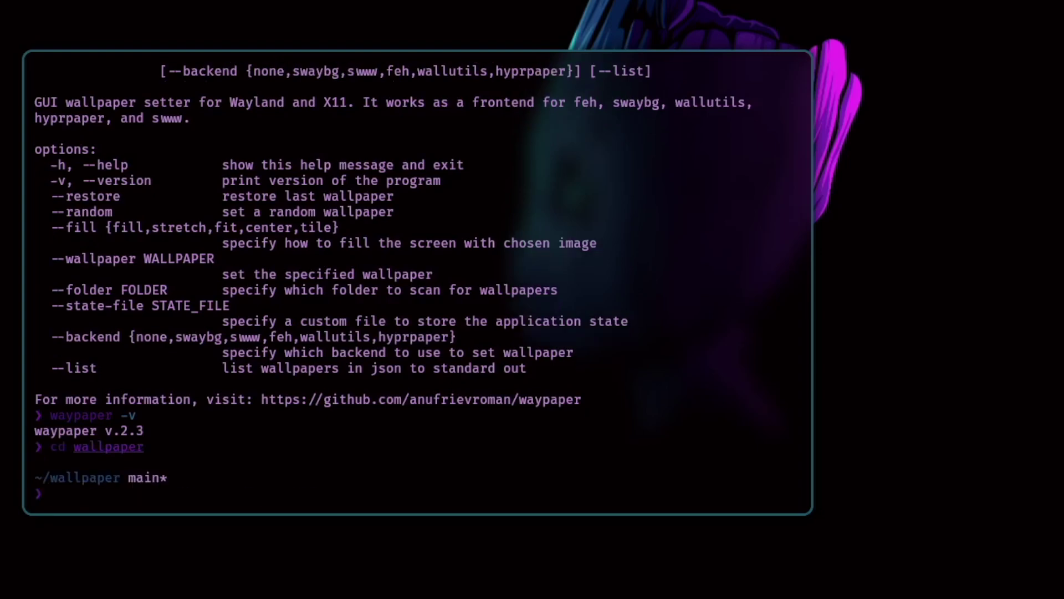
type("ls")
key("Return")
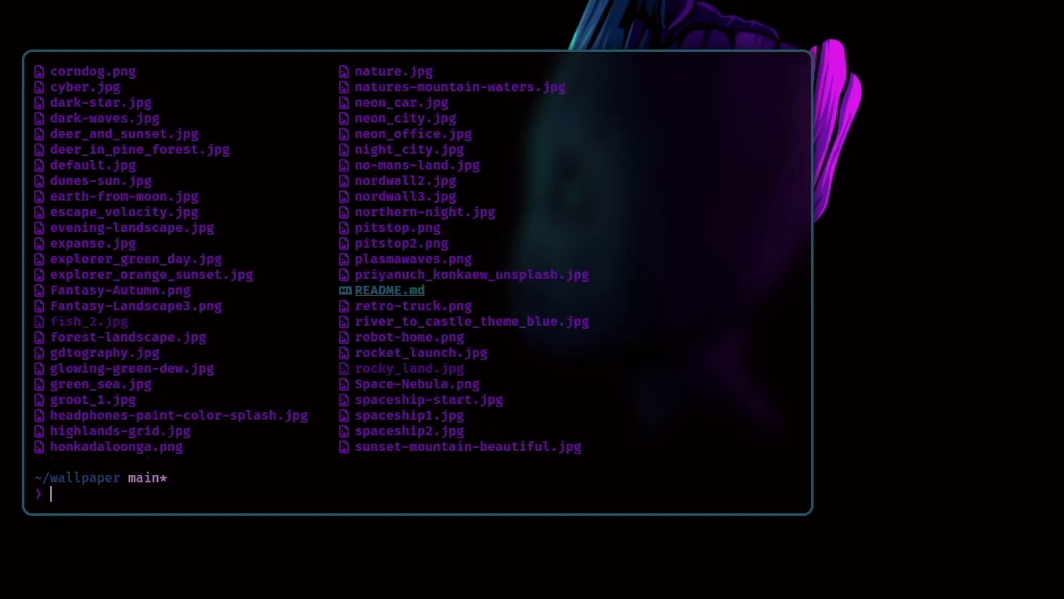
- Run 'waypaper --random' twice, setting moonlight.jpg then robot-home.png as wallpaper
type("waypaper --random@kitty-cmd{\"ok\": false, \"error\": \"Remote control is disabled")
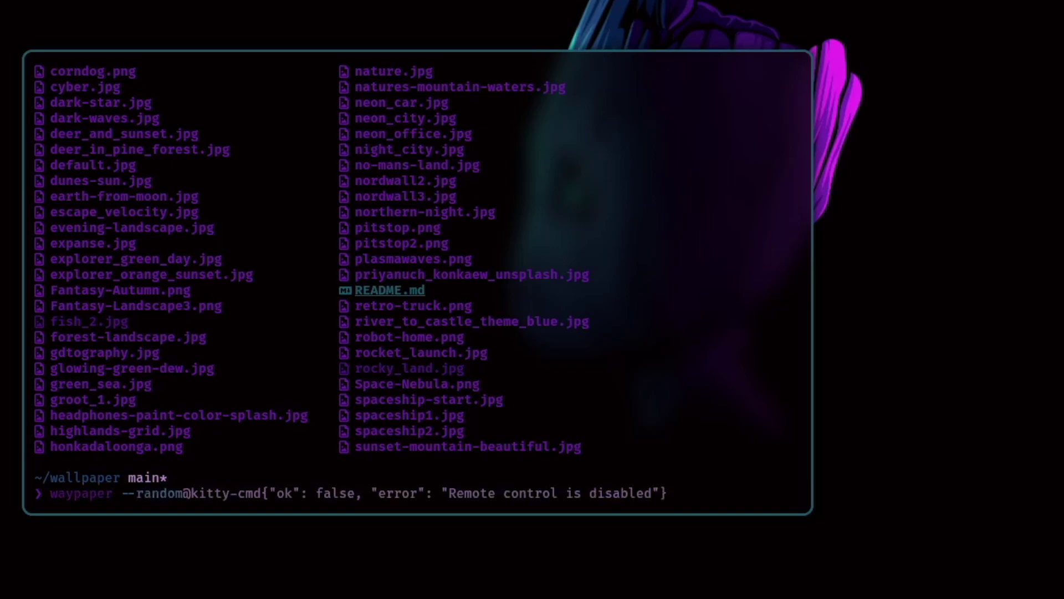
key("Return")
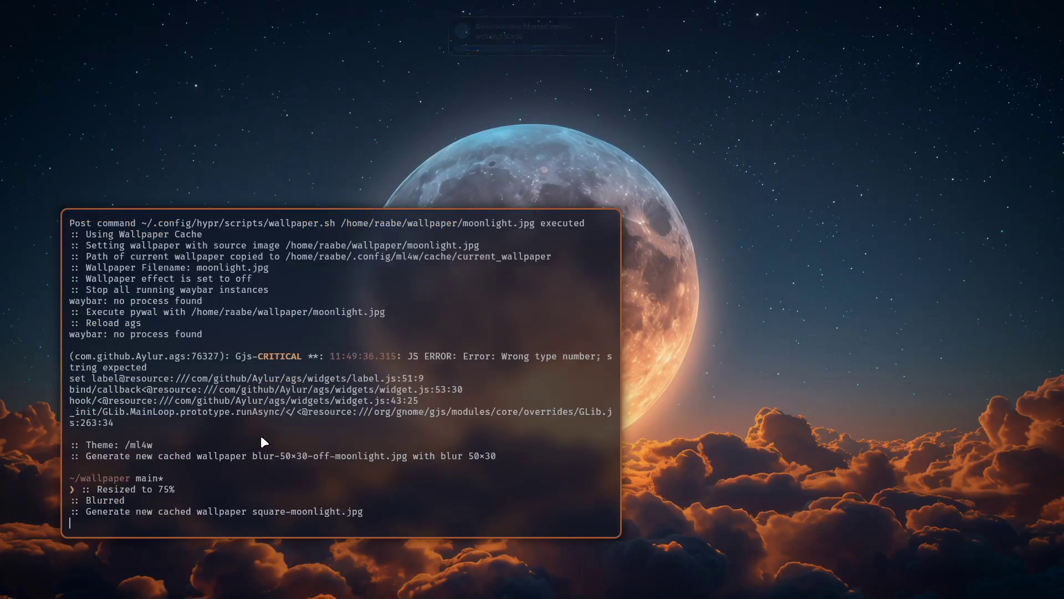
key("Return")
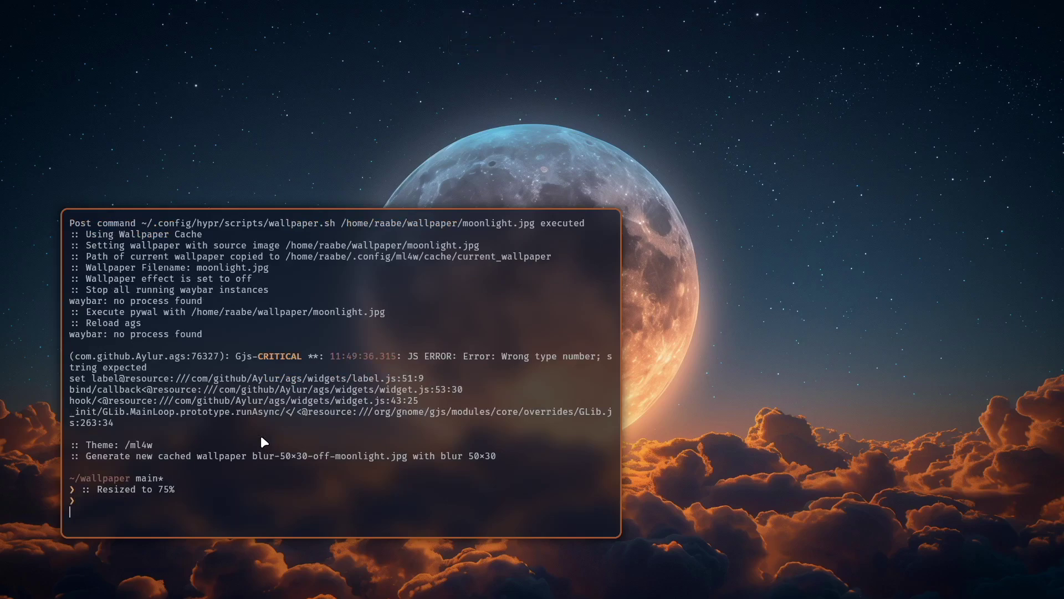
key("Up")
key("Return")
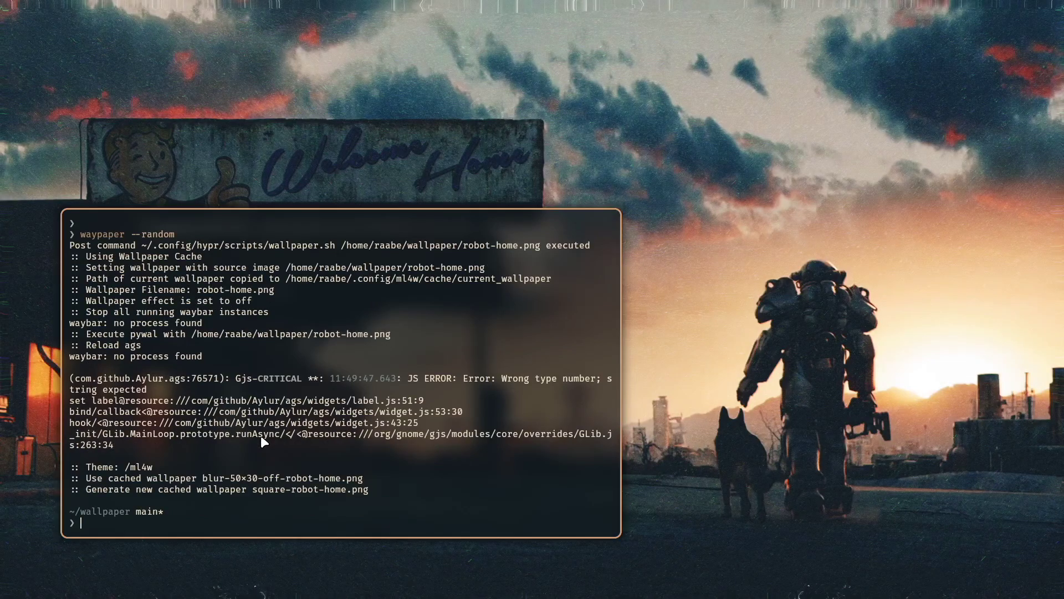
- Show Waypaper's help, list the wallpaper folder, and enter waypaper --wallpaper expanse.jpg via tab completion
type("waypaper -h")
key("Return")
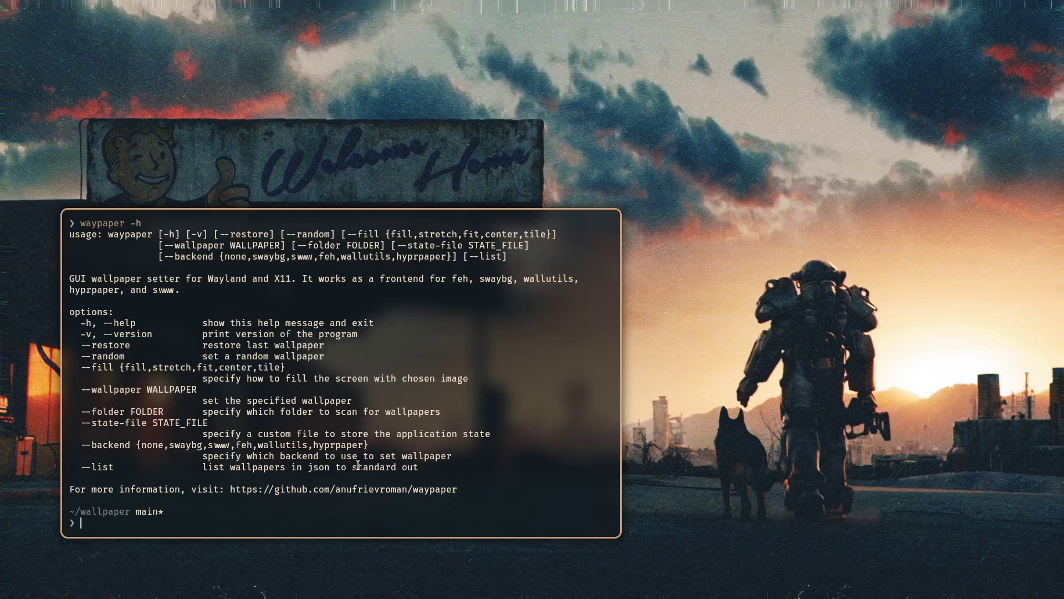
type("ls")
key("Return")
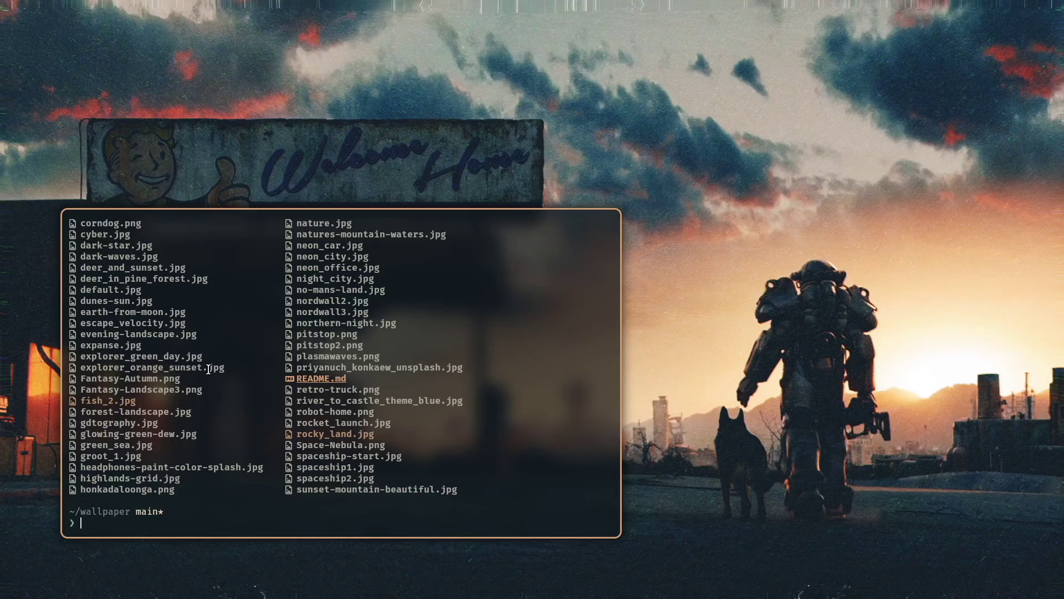
type("waypaper -")
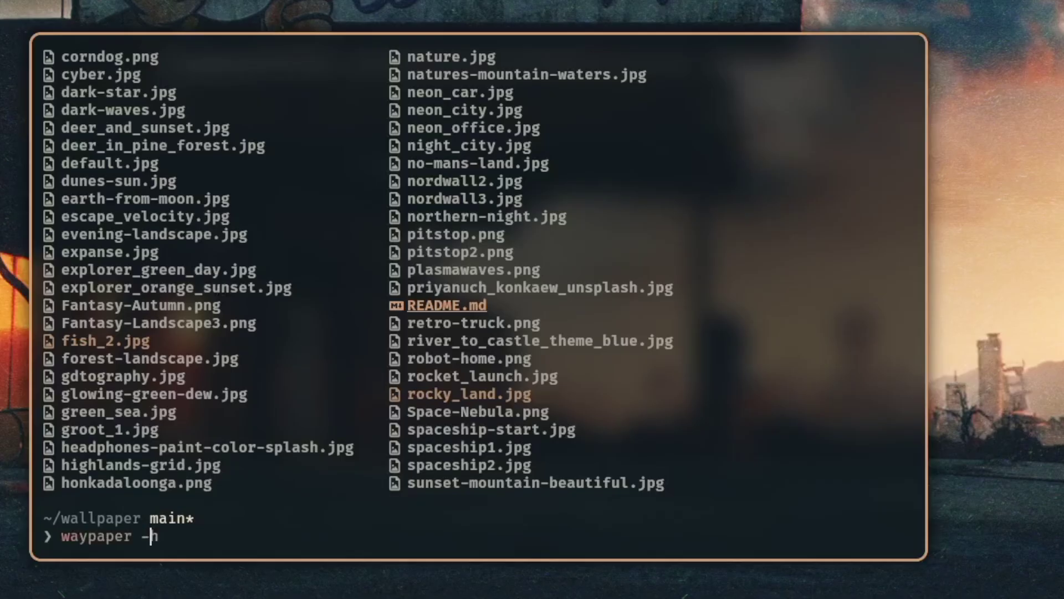
type("-wallpape")
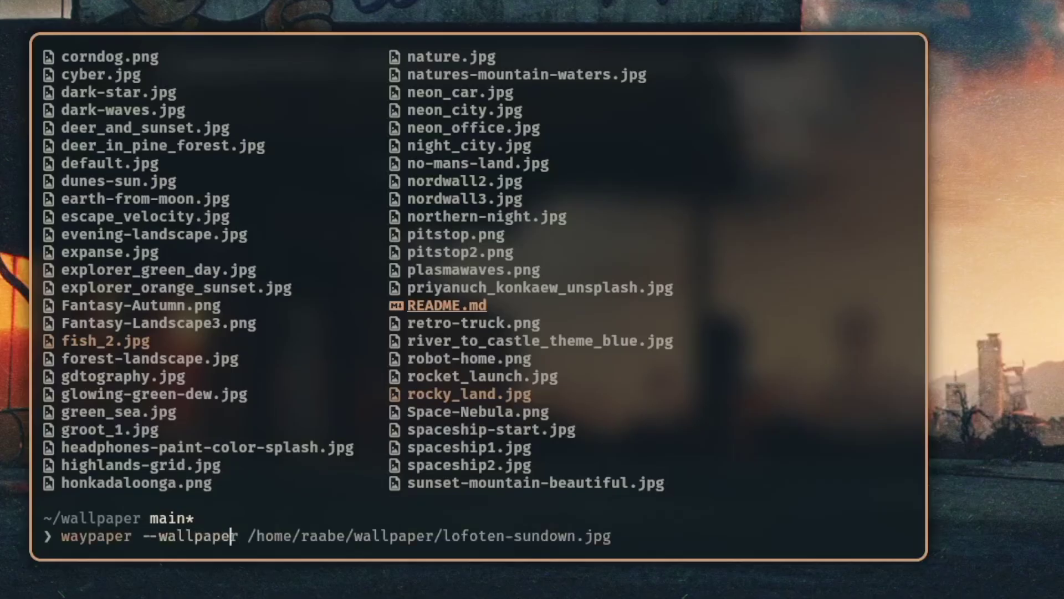
type("r expe")
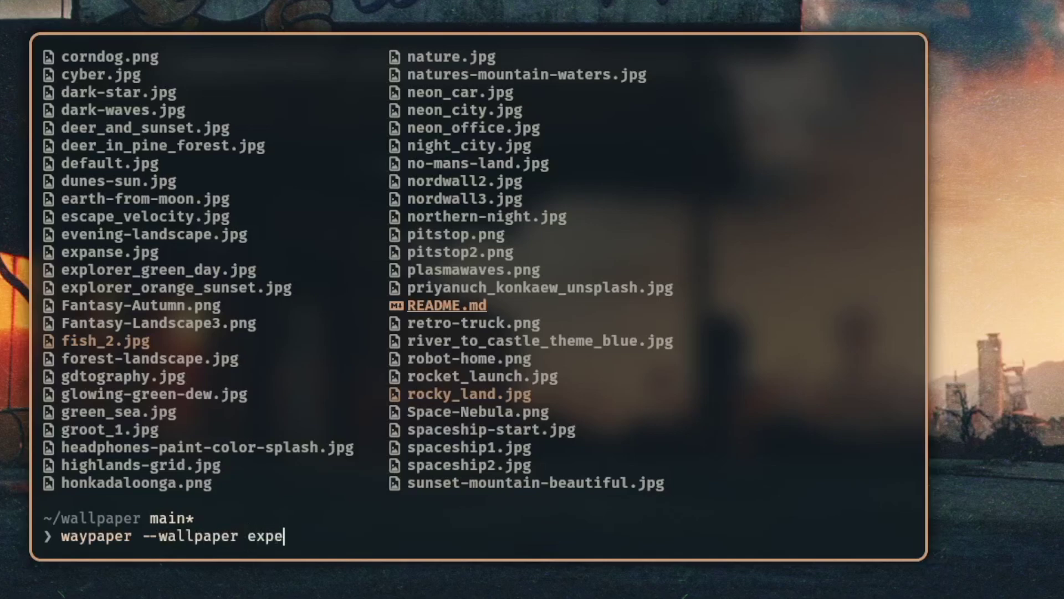
key("Tab")
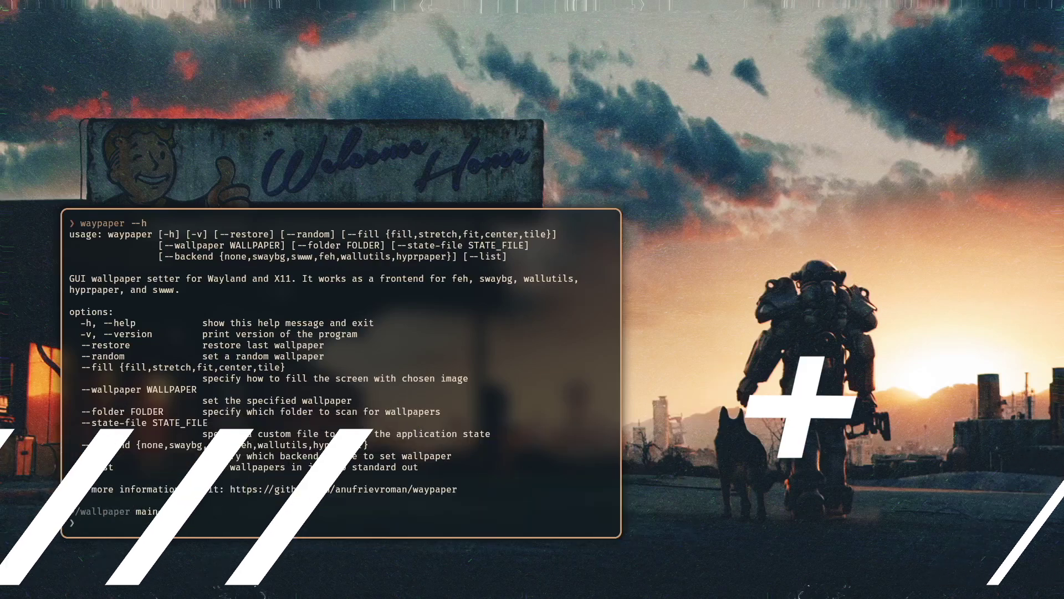
- Launch the Waypaper picker and close it again
type("way")
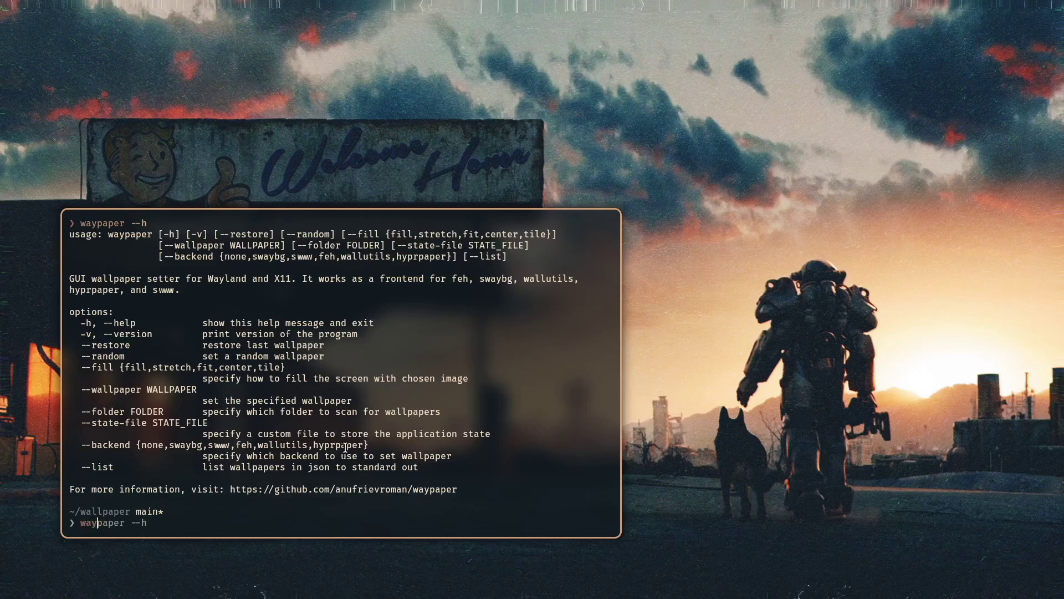
type("paper")
key("Return")
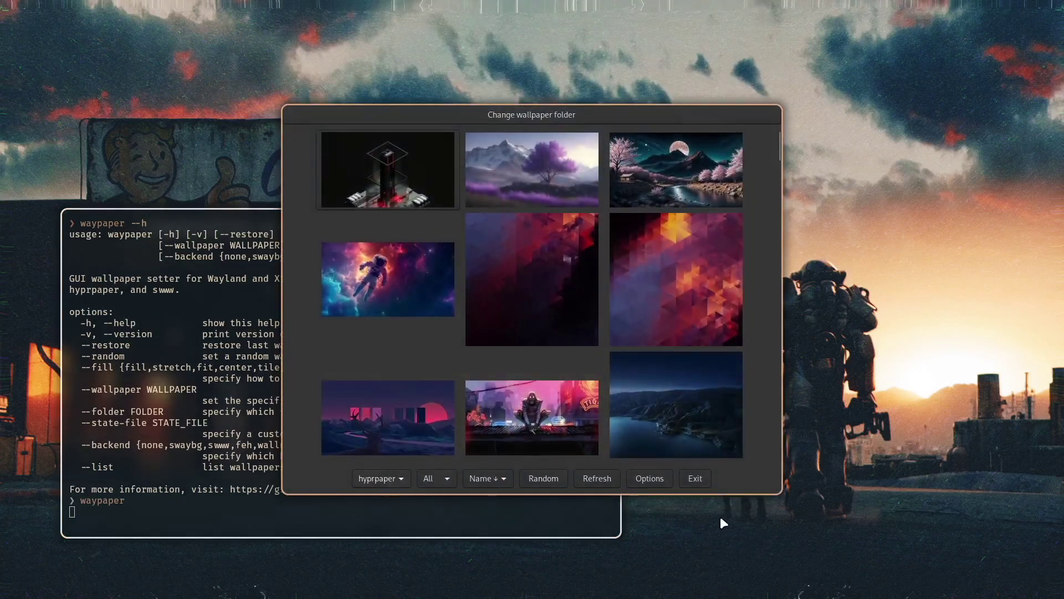
left_click(696, 478)
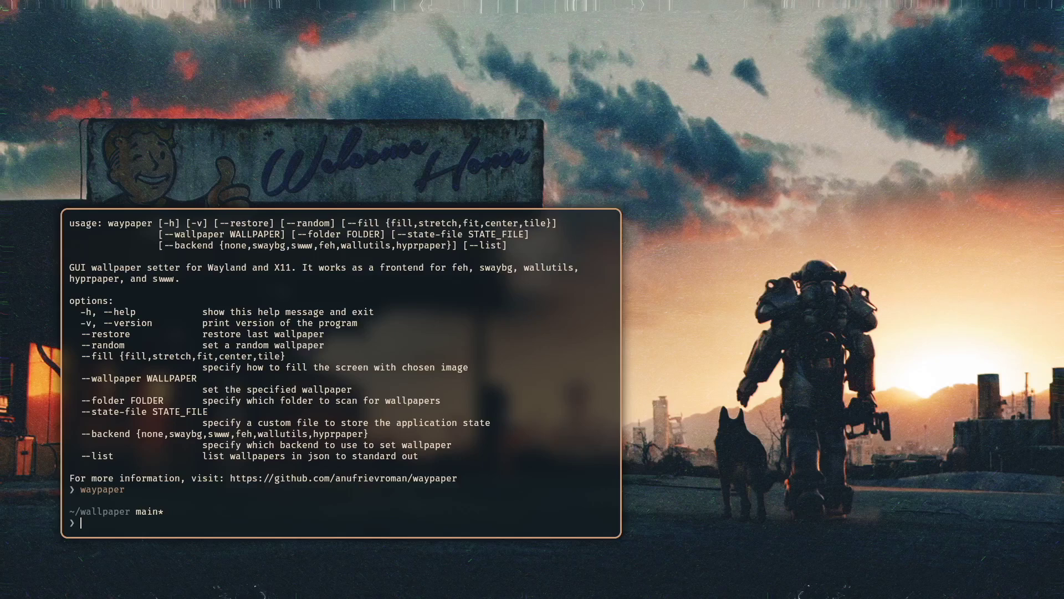
- Reinstall swww 0.9.5-2 with yay -S swww, authorising and confirming the install
type("yay -S swww")
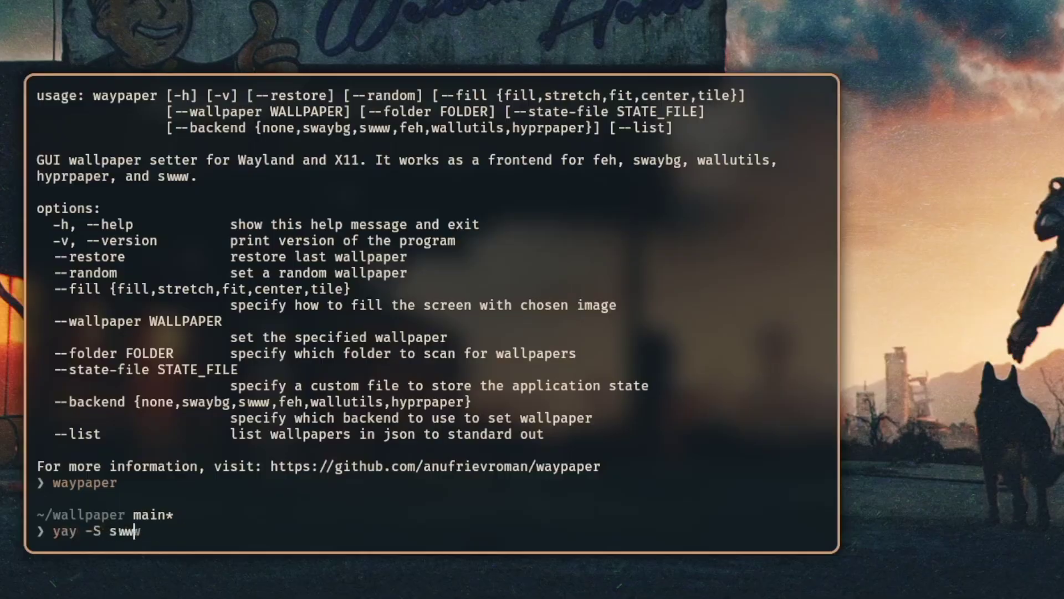
key("Return")
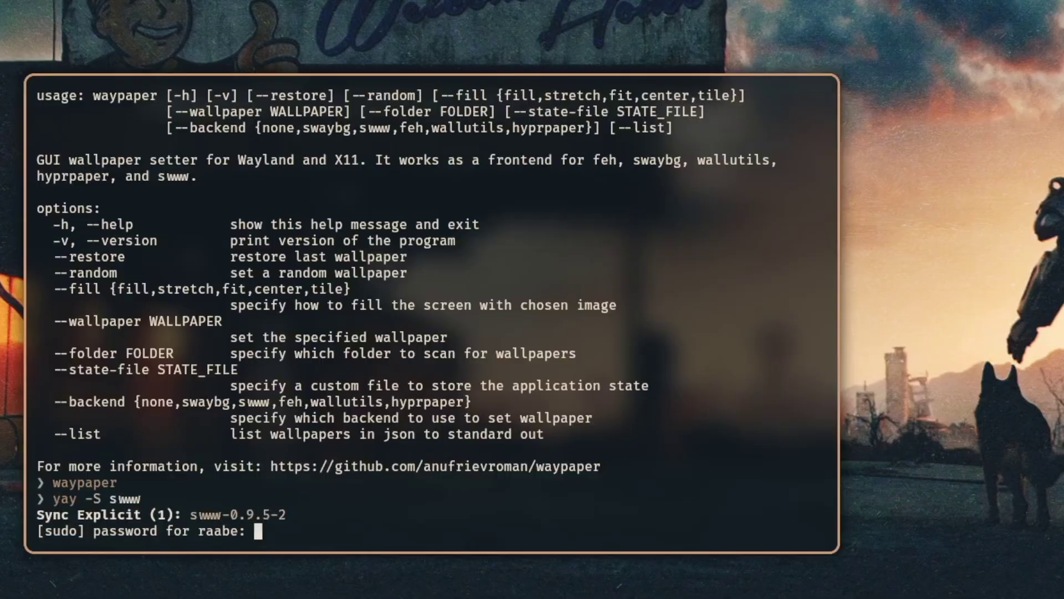
key("Return")
key("Return")
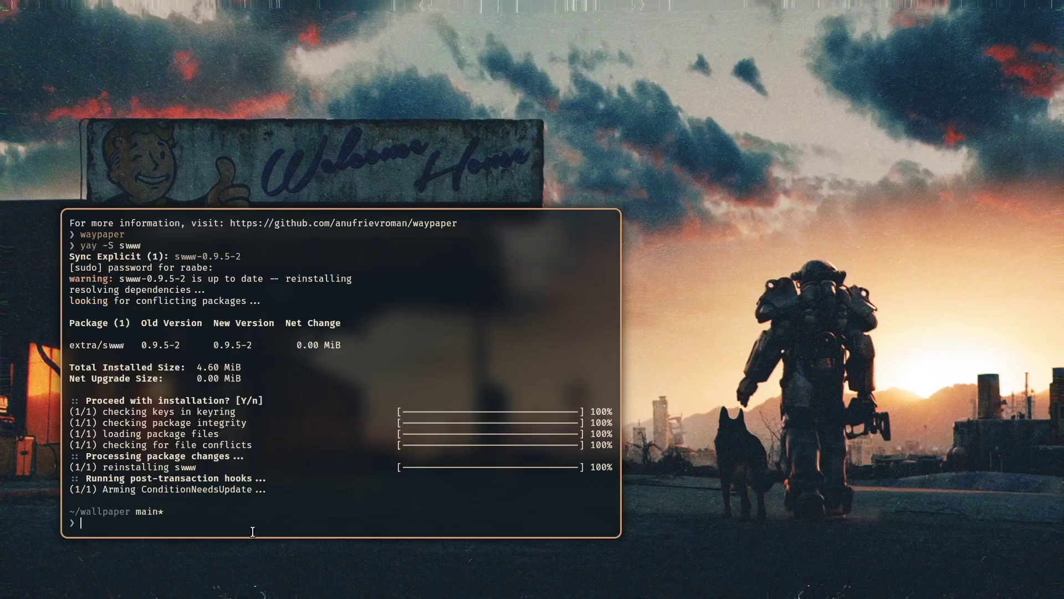
- Launch Waypaper and switch its wallpaper backend to swww
type("waypaper")
key("Return")
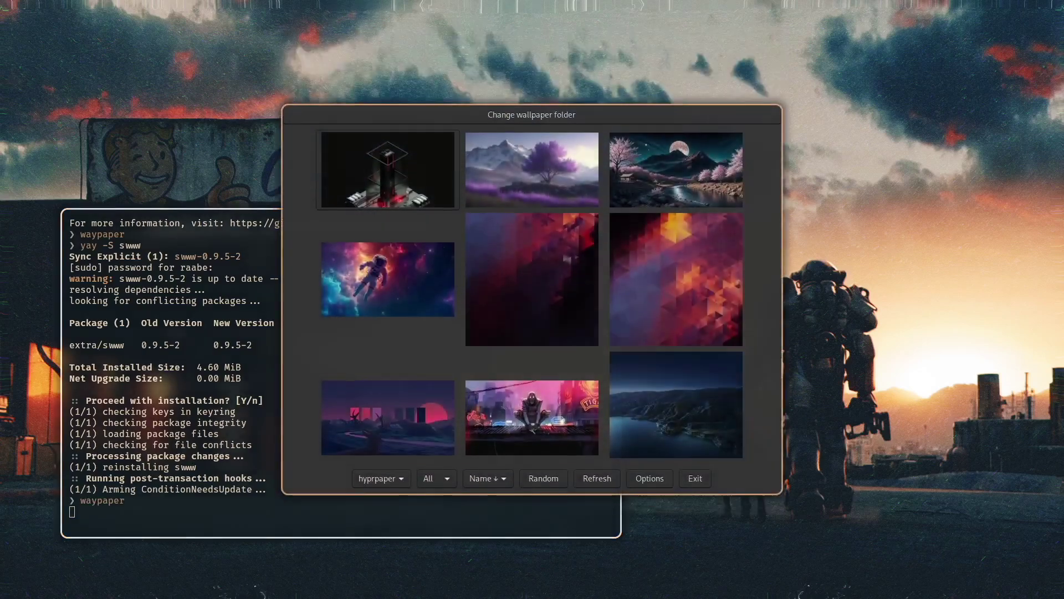
left_click(377, 480)
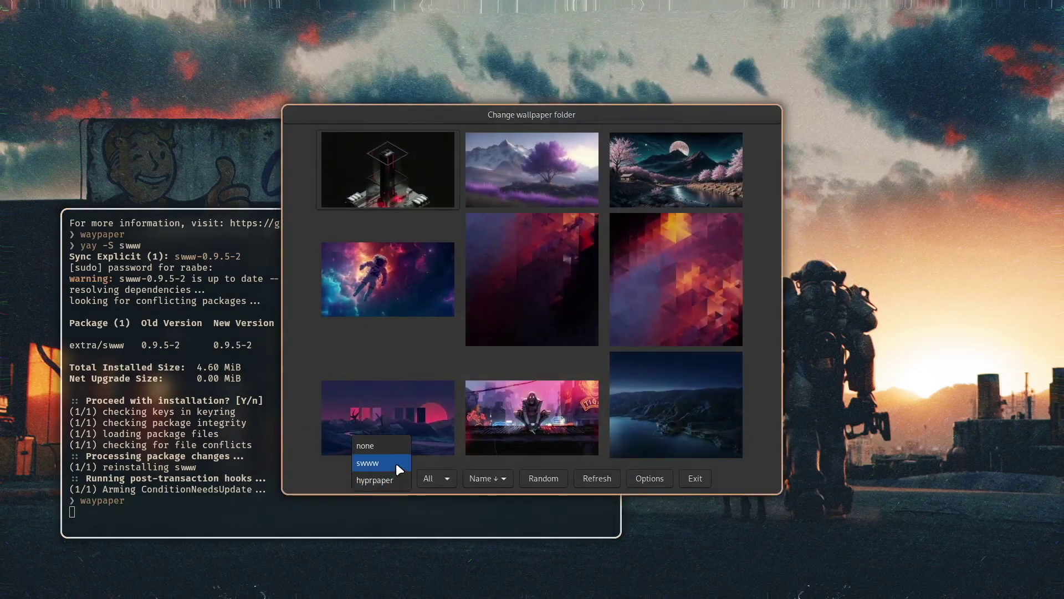
left_click(395, 463)
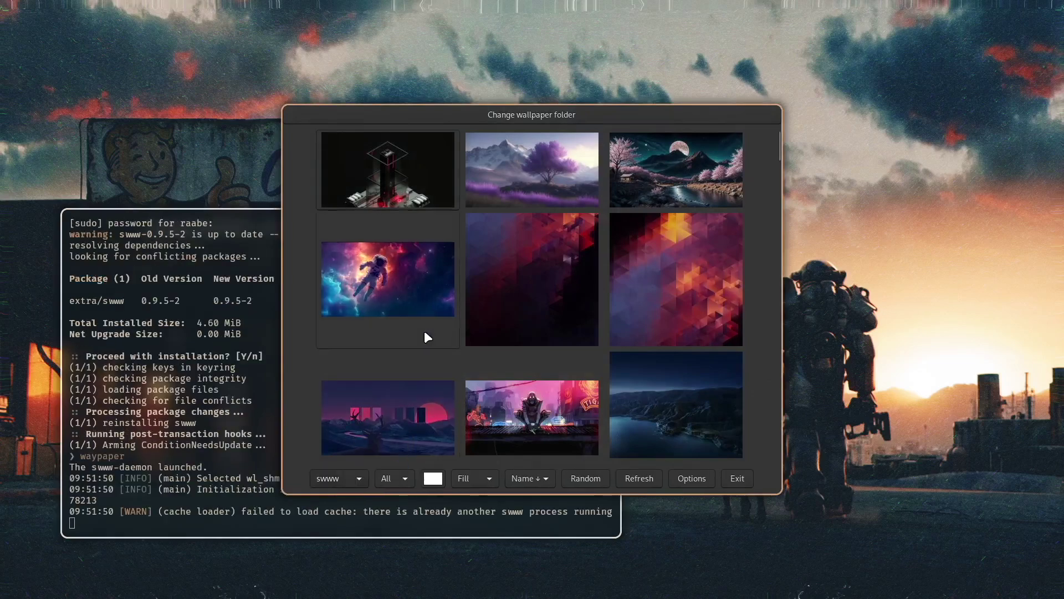
- Apply the purple-red waves, red car on Mars, dark star, then orange forest sunset wallpapers
scroll(442, 330, "down", 5)
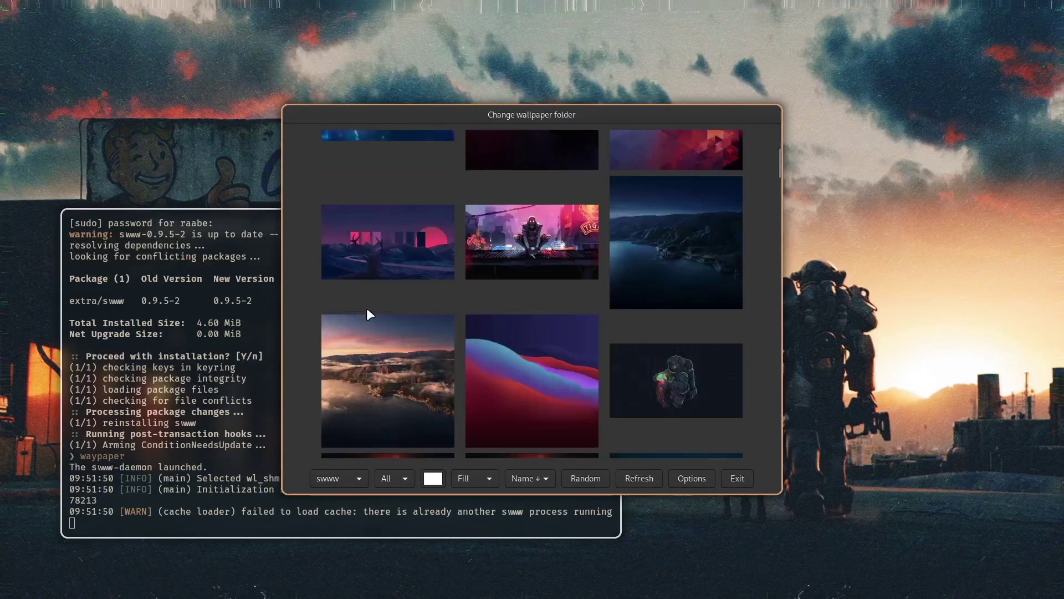
scroll(369, 314, "down", 5)
scroll(370, 316, "up", 2)
left_click(552, 287)
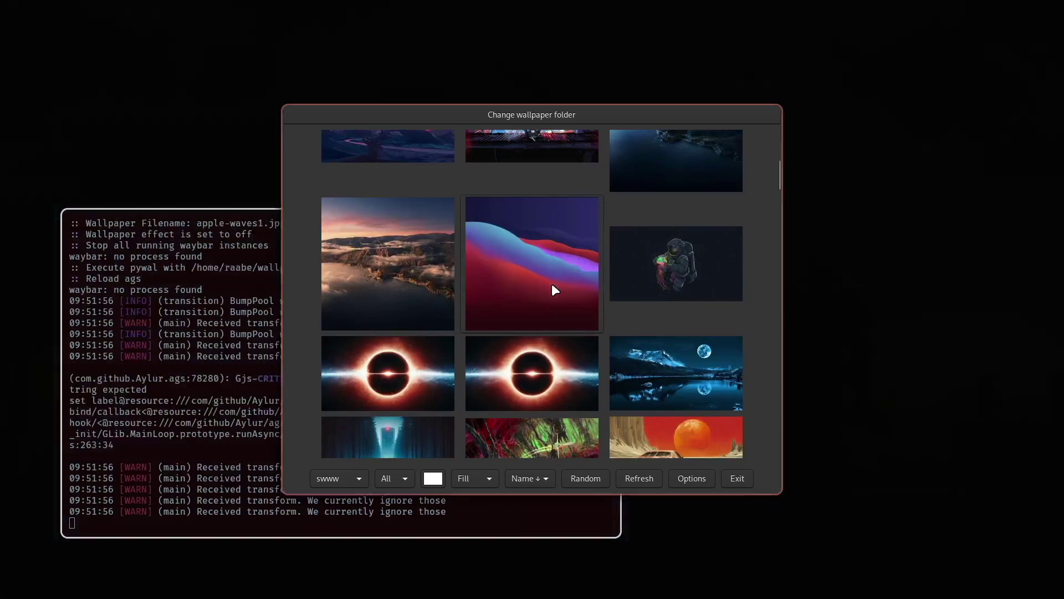
scroll(553, 284, "up", 1)
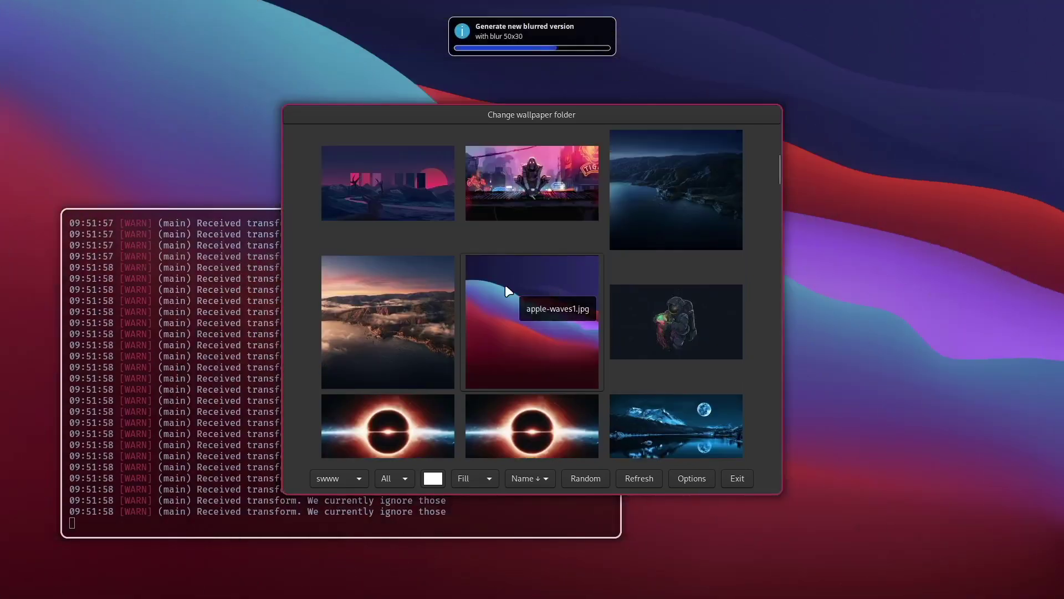
scroll(507, 287, "down", 3)
left_click(650, 338)
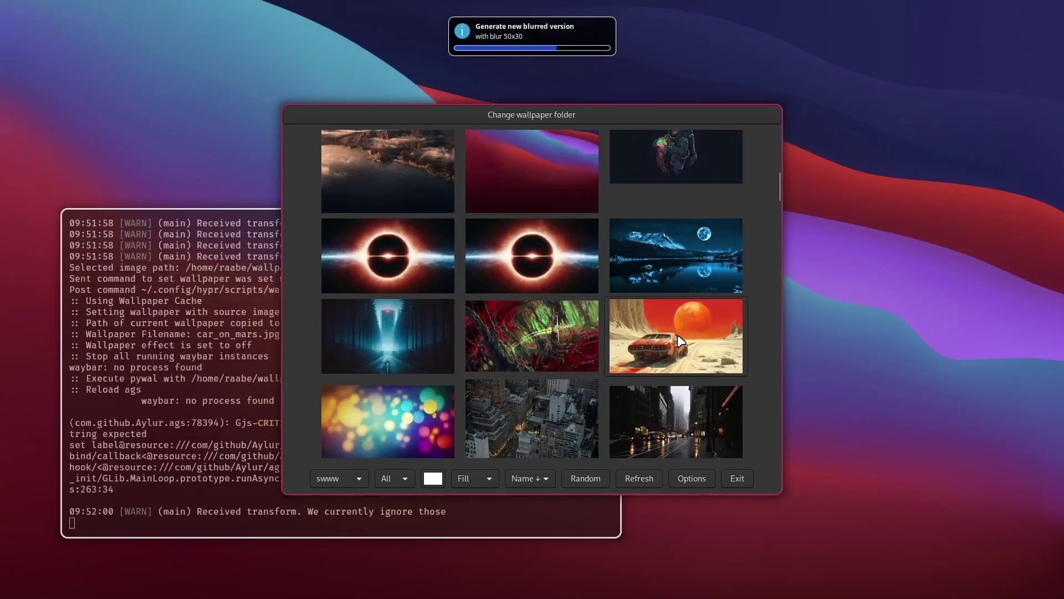
scroll(681, 341, "down", 1)
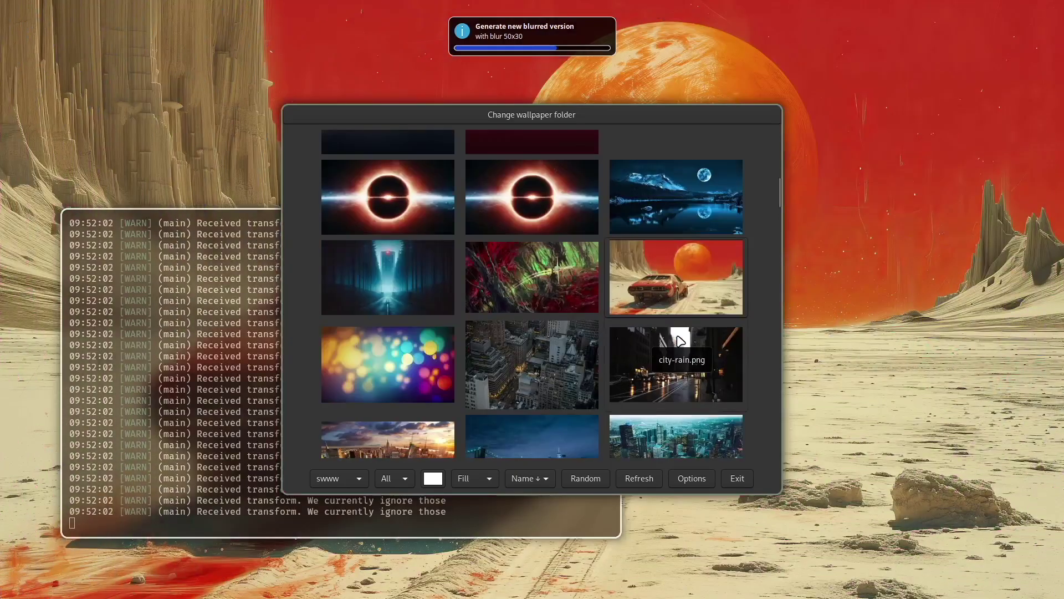
scroll(680, 339, "down", 6)
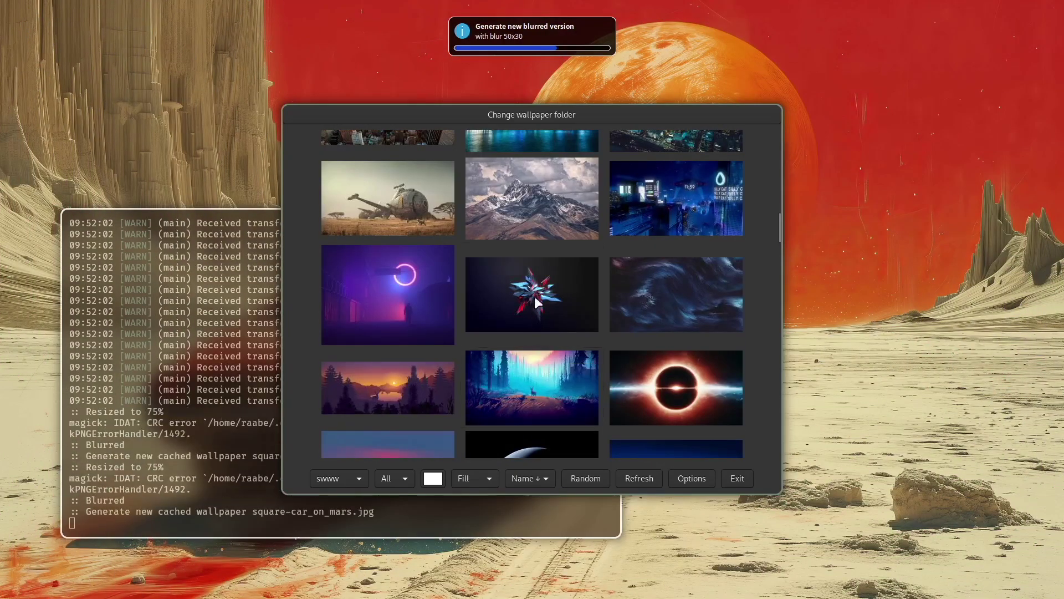
left_click(535, 301)
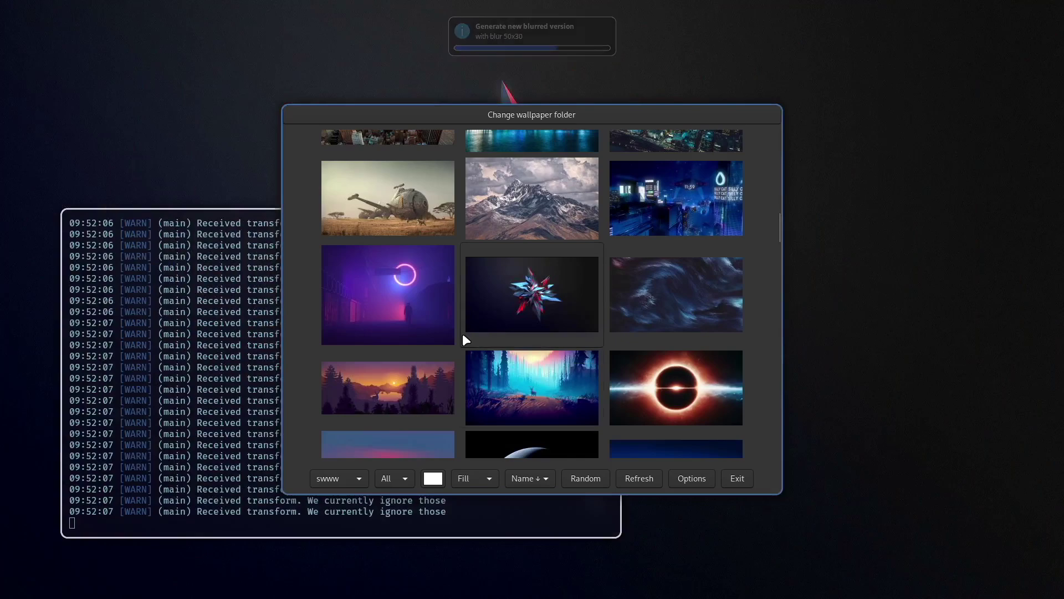
scroll(687, 394, "down", 5)
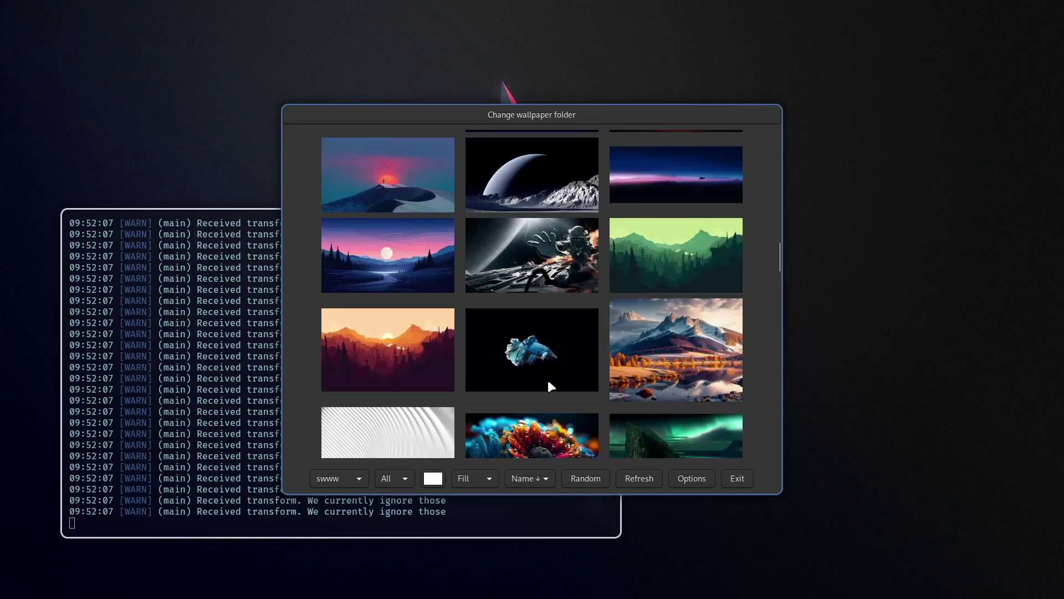
left_click(408, 366)
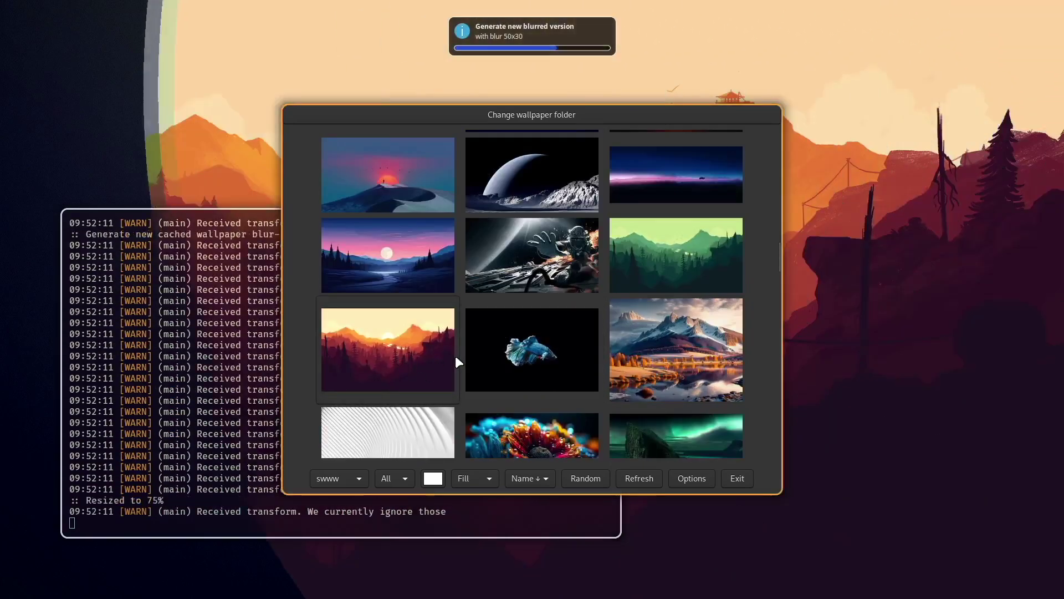
- Check the monitor list, then apply a random wallpaper of teal painting with orange rings
left_click(405, 477)
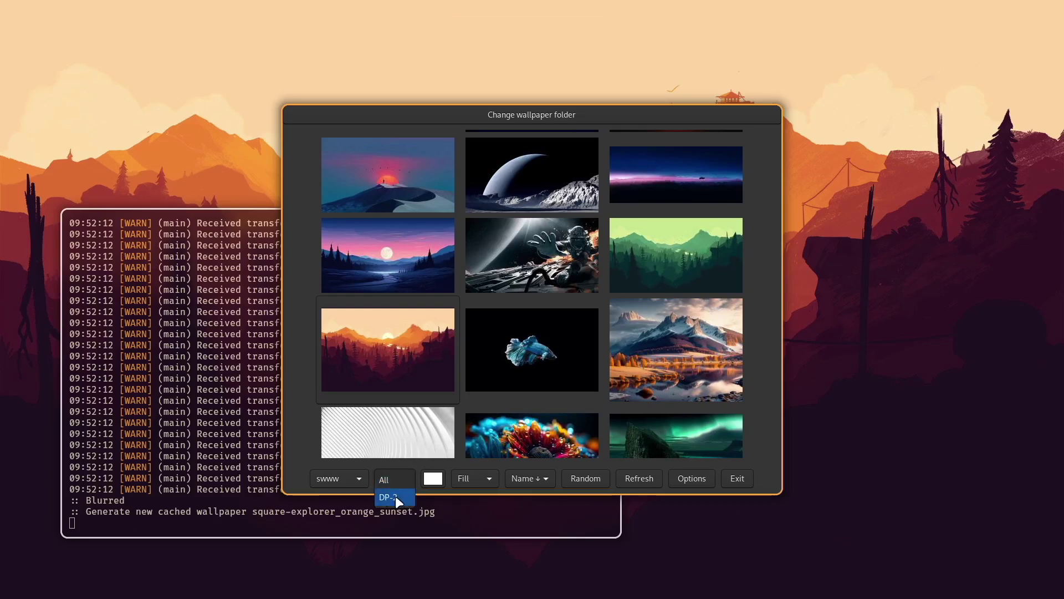
left_click(609, 456)
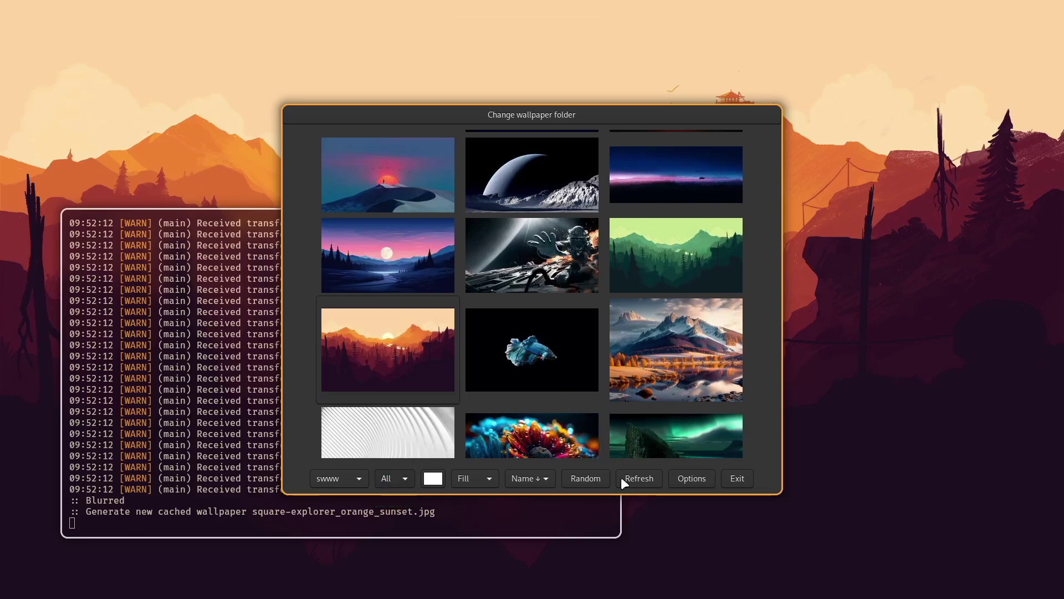
left_click(580, 477)
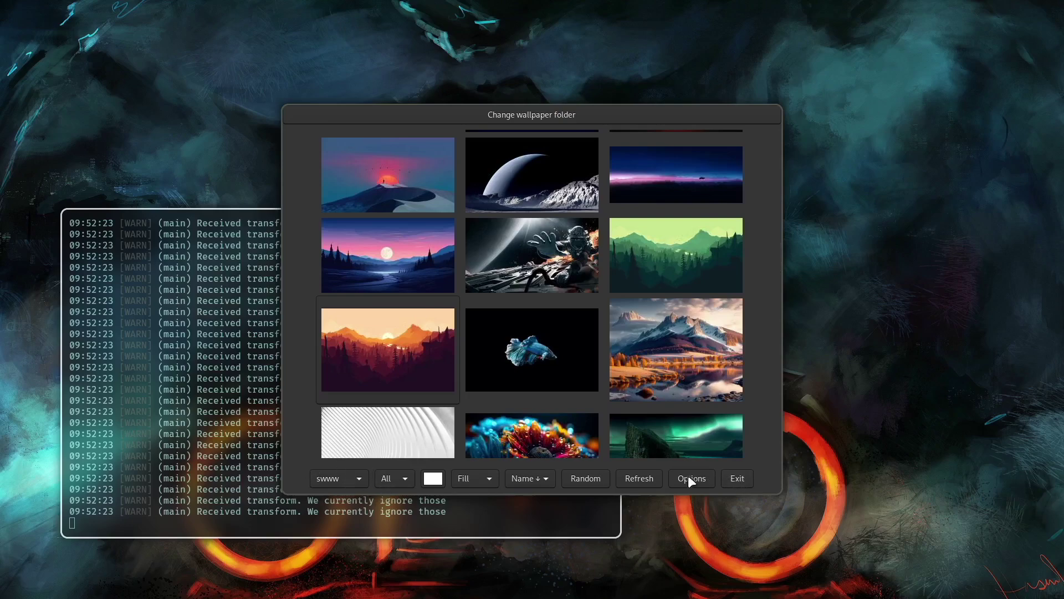
- Close the picker, change into ~/.config/waypaper, and list its files
left_click(738, 479)
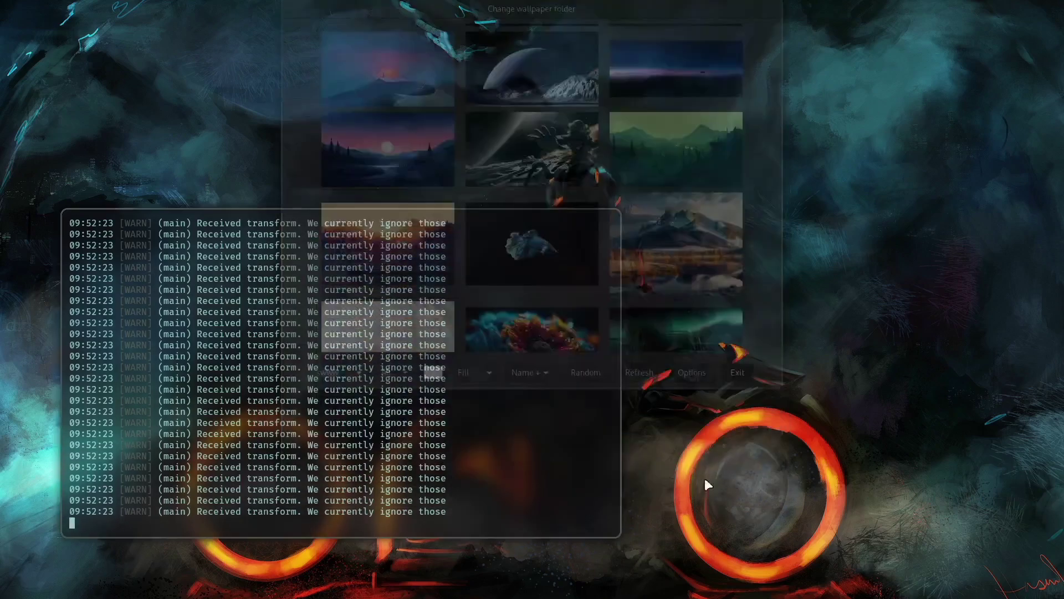
type("cd .cp")
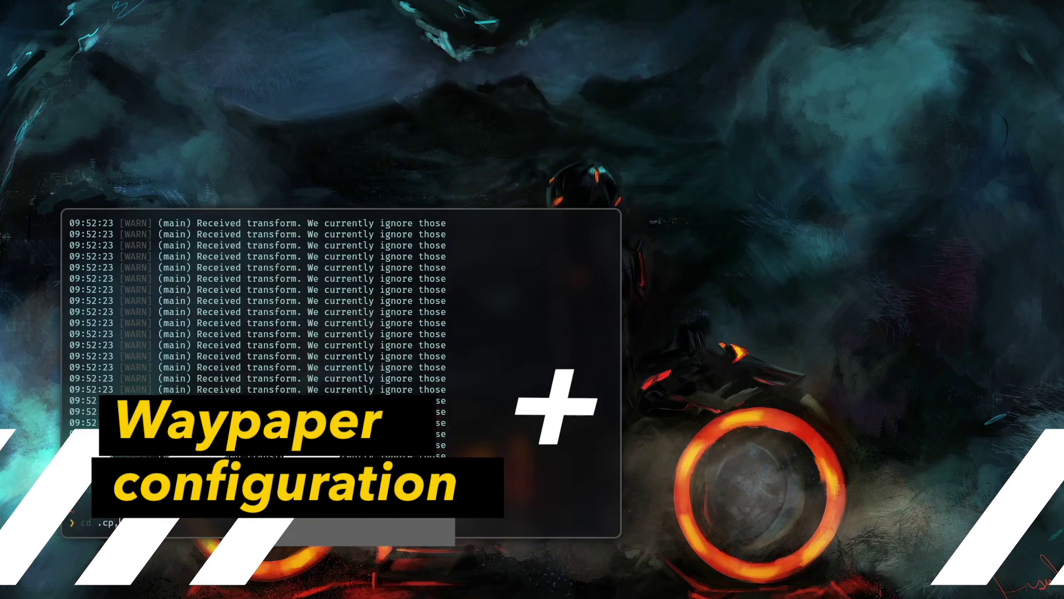
key("BackSpace")
type("onfig")
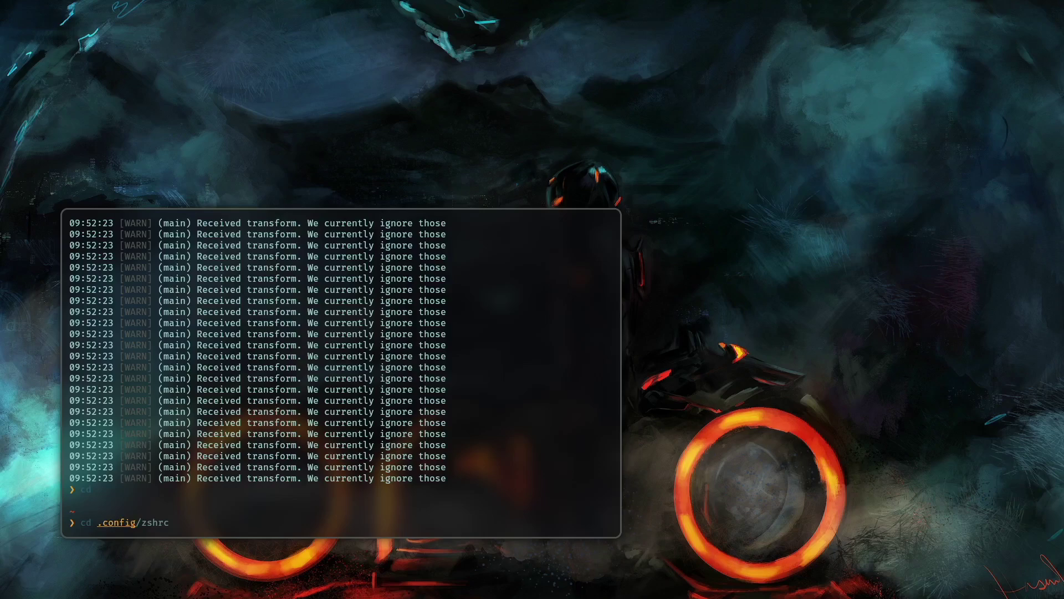
type("/way")
key("Tab")
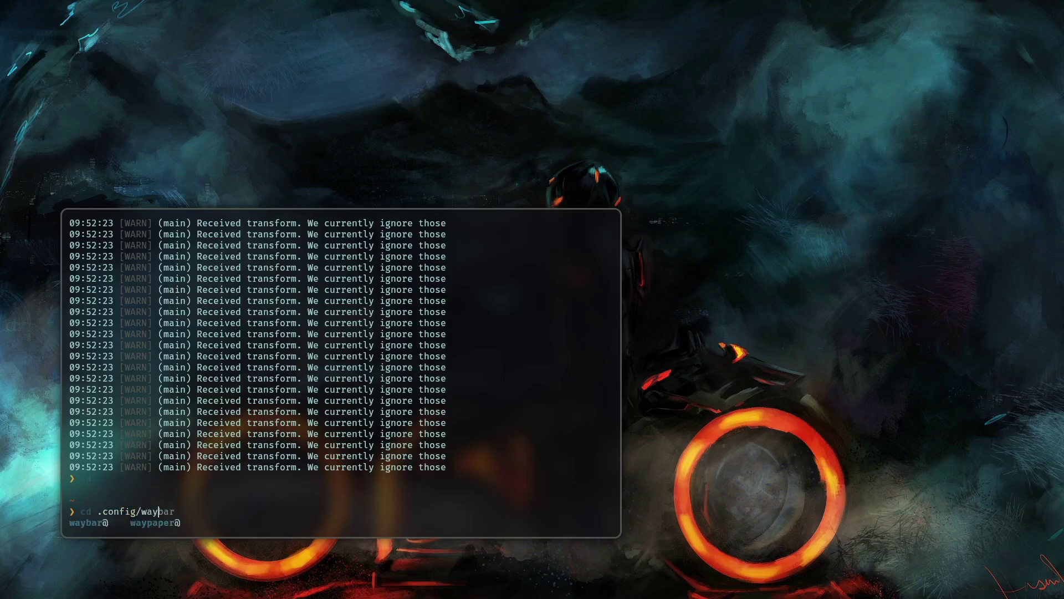
key("Tab")
key("Tab")
key("Return")
type("ls")
key("Return")
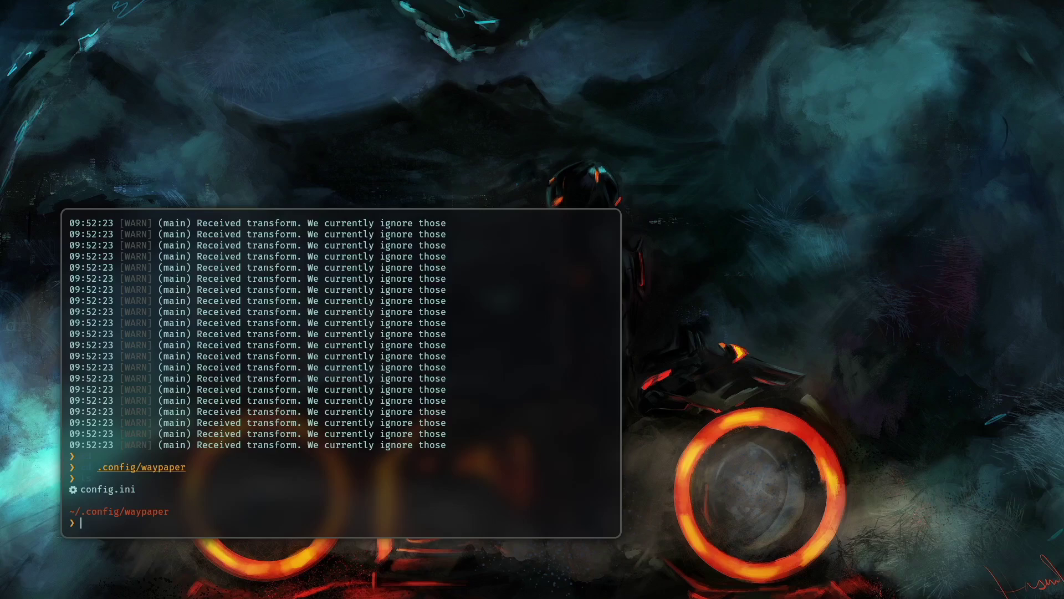
- Open config.ini in Neovim with nv config.ini
type("c")
key("BackSpace")
type("v config.ini")
key("Return")
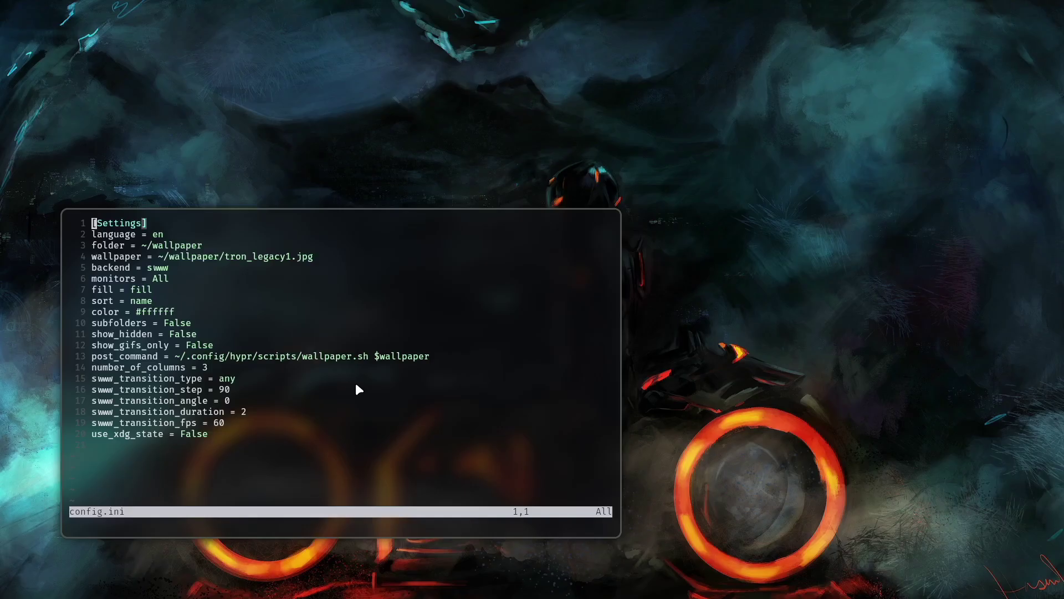
- Open an enlarged floating browser window and search the web for 'swww github'
key("super+b")
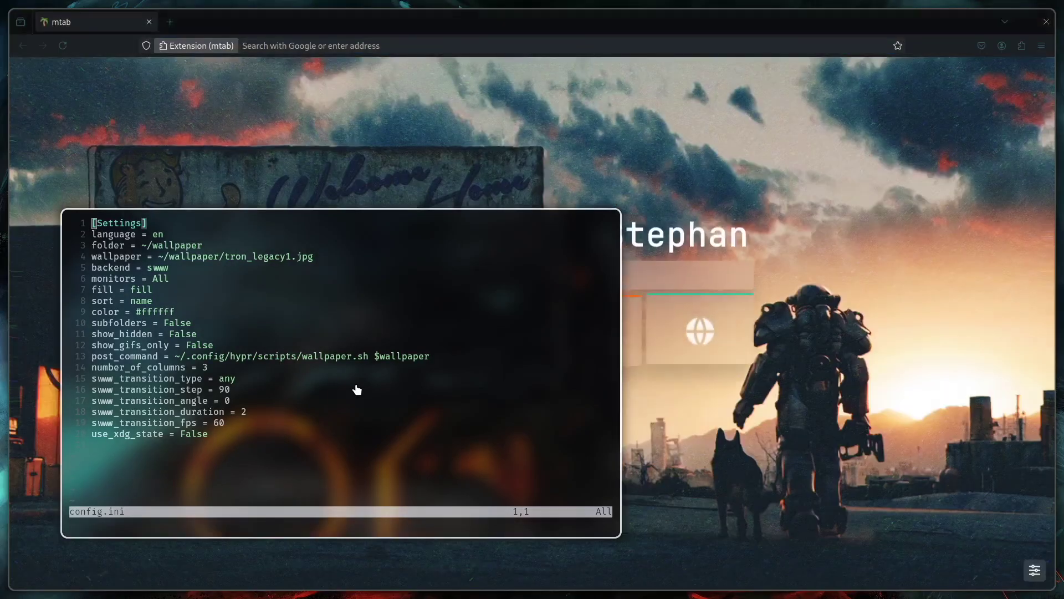
key("super+v")
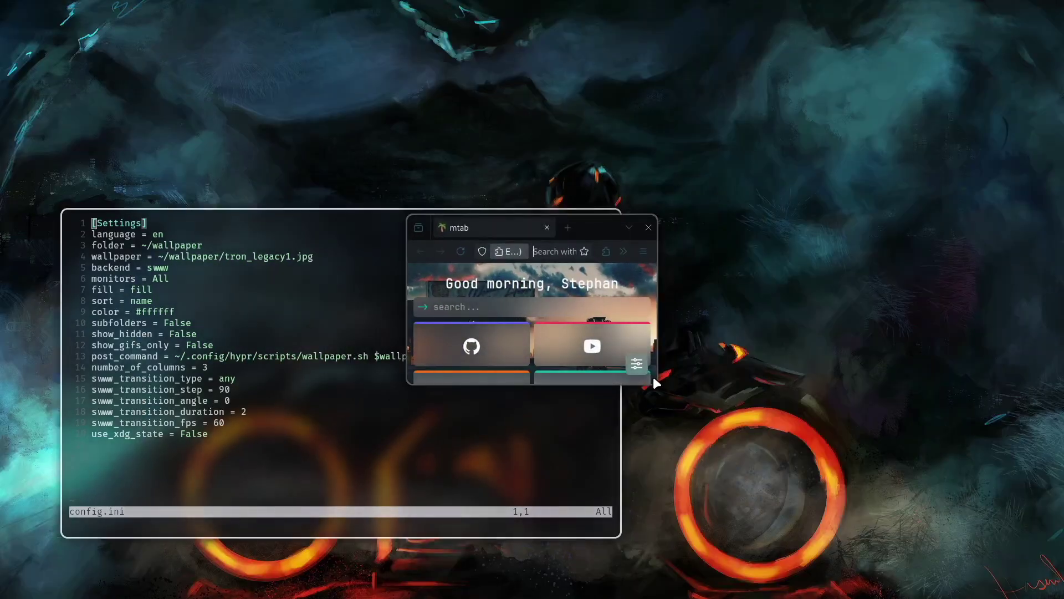
left_click_drag(655, 383, 1033, 568)
left_click(646, 378)
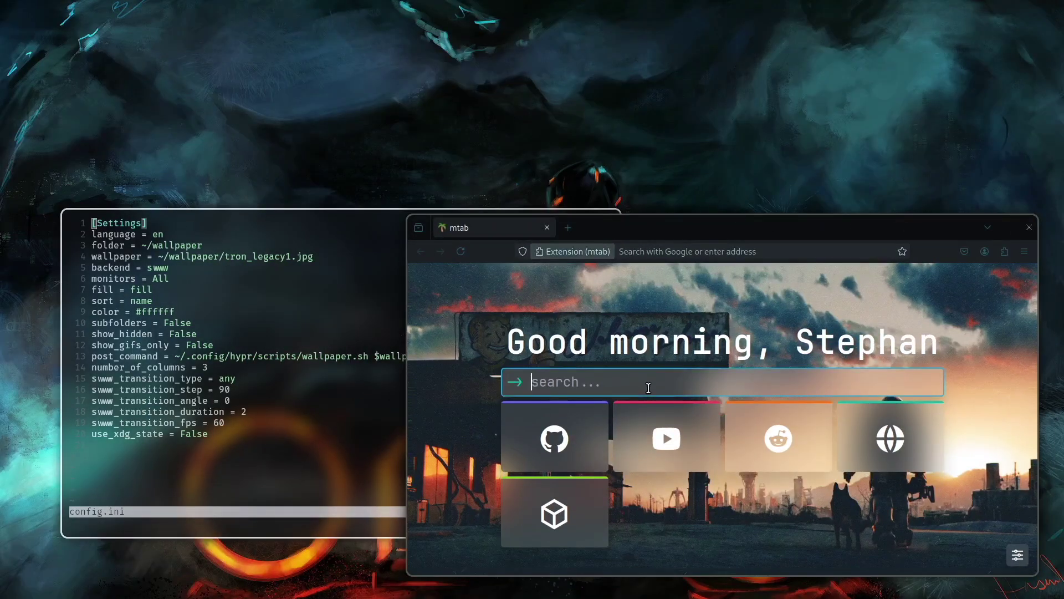
type("swww github")
key("Return")
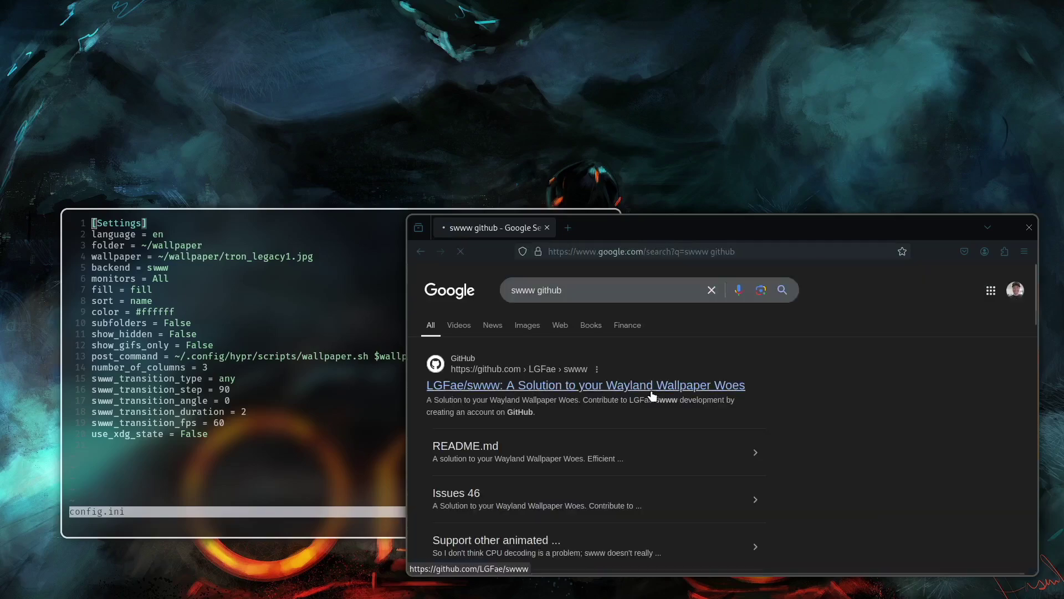
- Scroll the swww README through the wipe and center transition examples, back to the wipe gif
left_click_drag(834, 368, 838, 231)
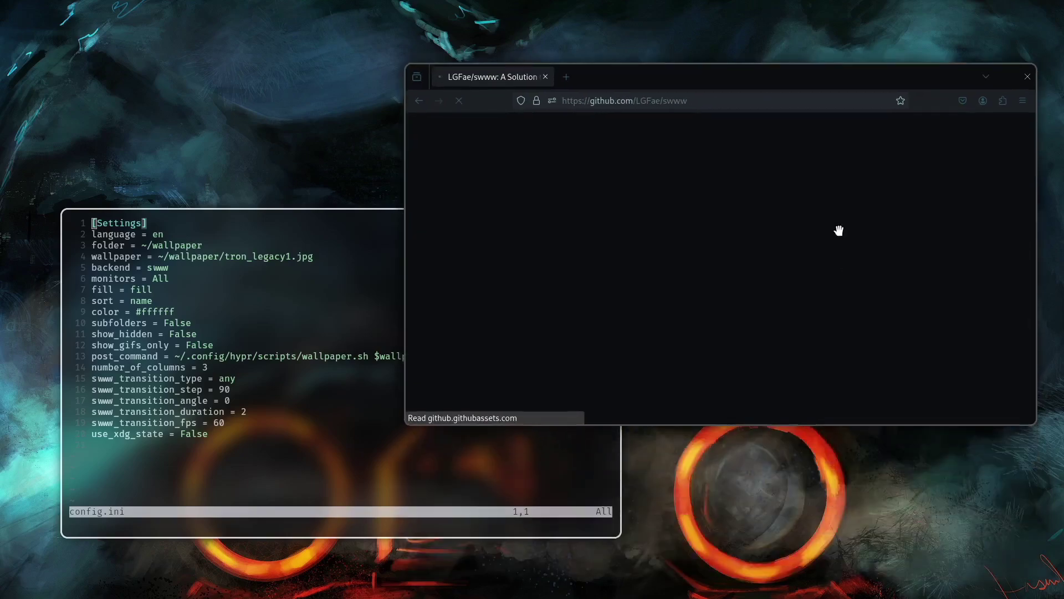
scroll(599, 225, "down", 10)
scroll(597, 218, "down", 10)
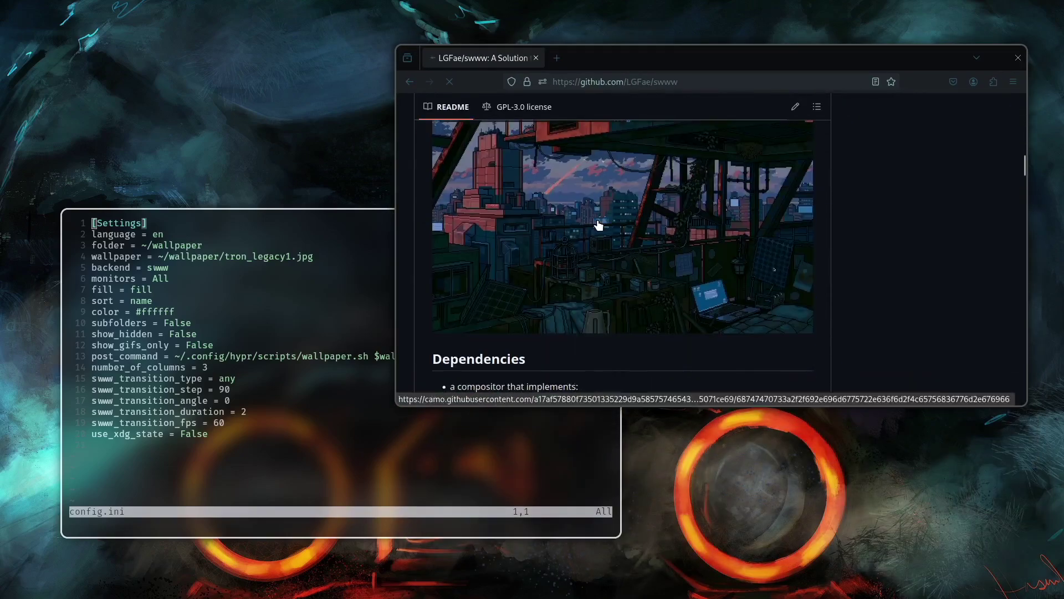
scroll(595, 220, "down", 10)
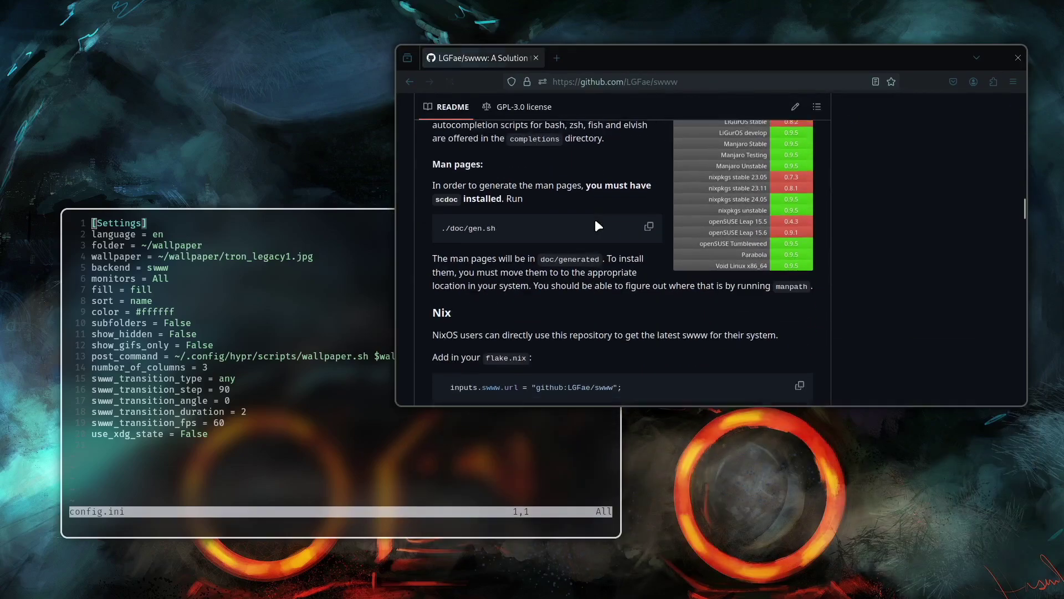
scroll(596, 221, "down", 10)
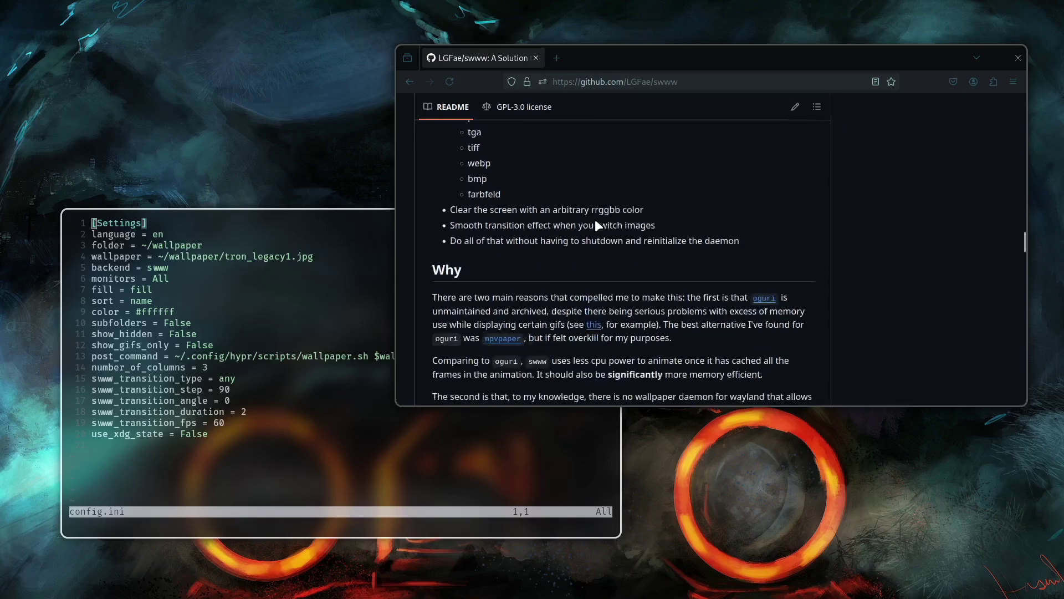
scroll(597, 222, "down", 5)
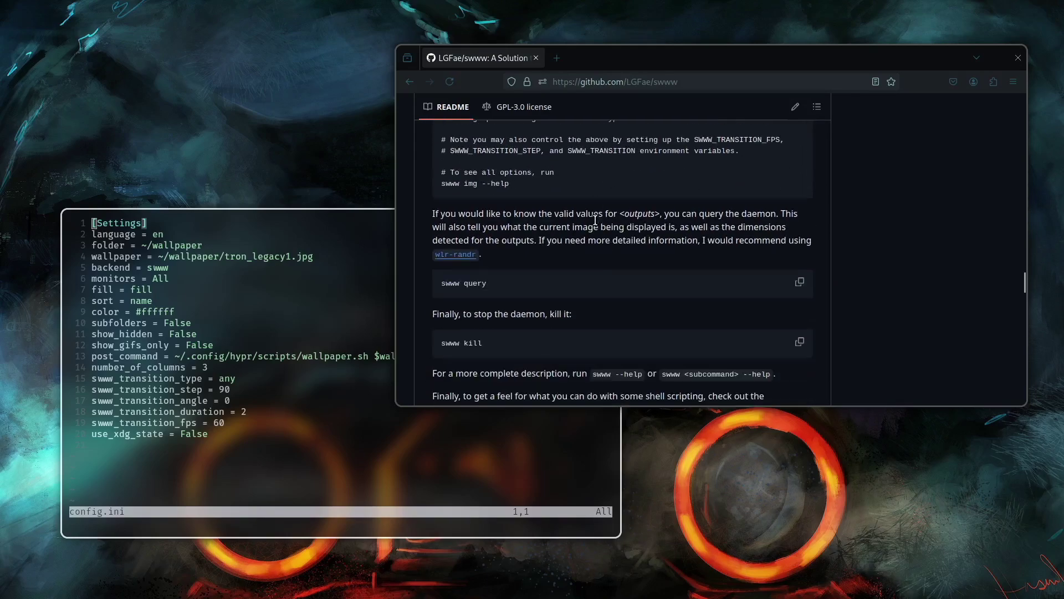
scroll(594, 218, "down", 2)
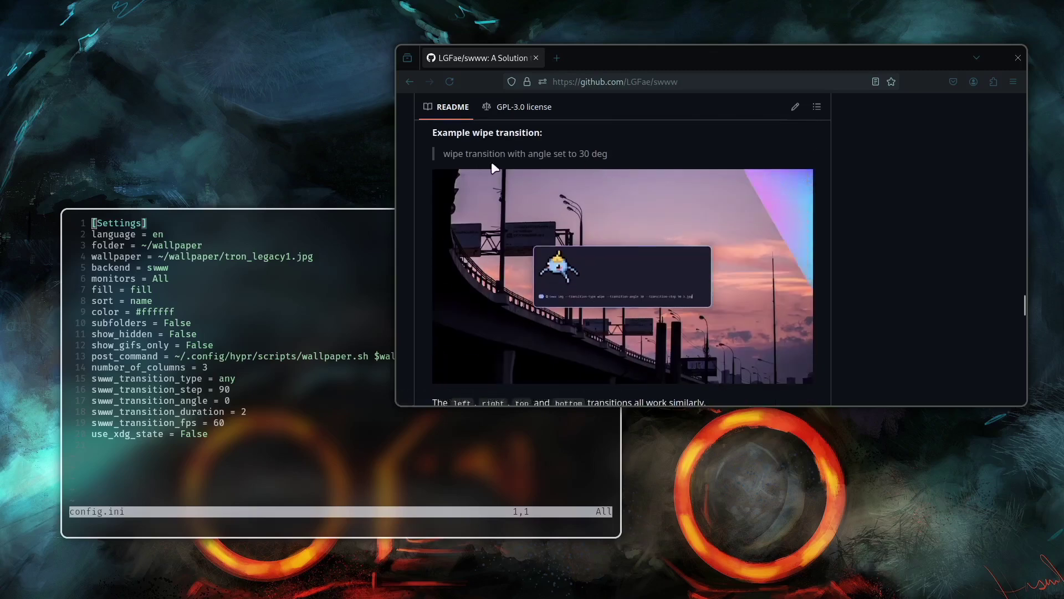
scroll(555, 211, "down", 7)
scroll(615, 270, "down", 1)
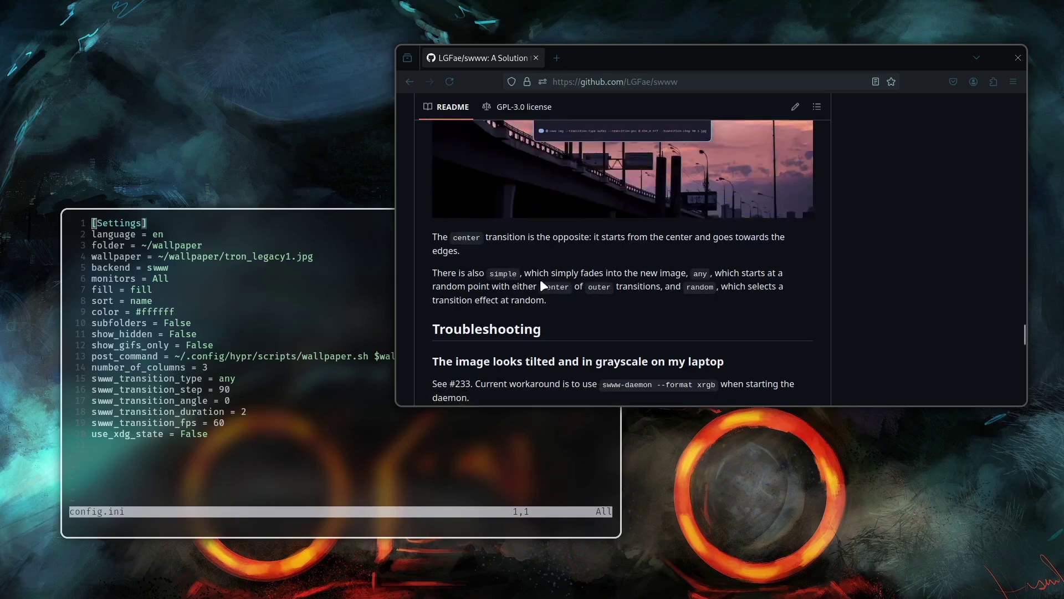
scroll(592, 280, "up", 7)
scroll(545, 300, "up", 1)
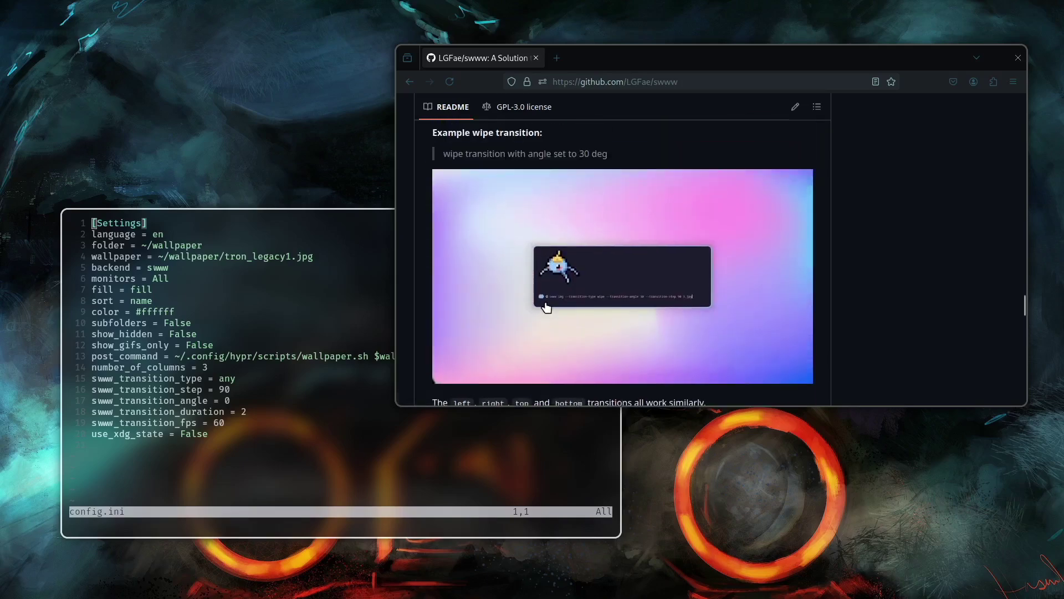
- Change swww_transition_type on line 15 from any to wipe and save config.ini with :w
left_click(220, 378)
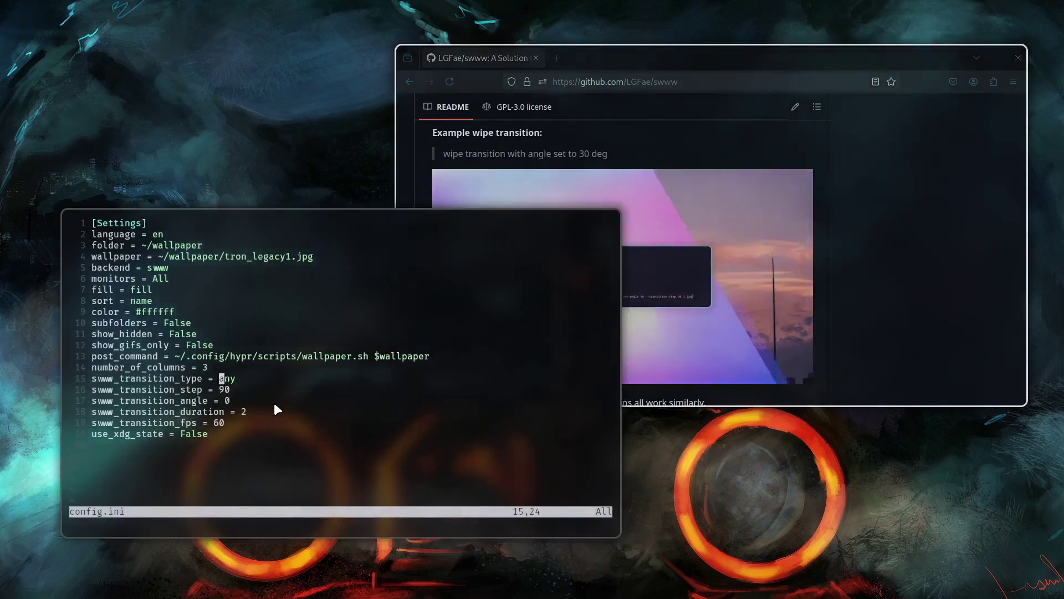
key("i")
key("Delete")
key("Delete")
key("Delete")
type("wipe")
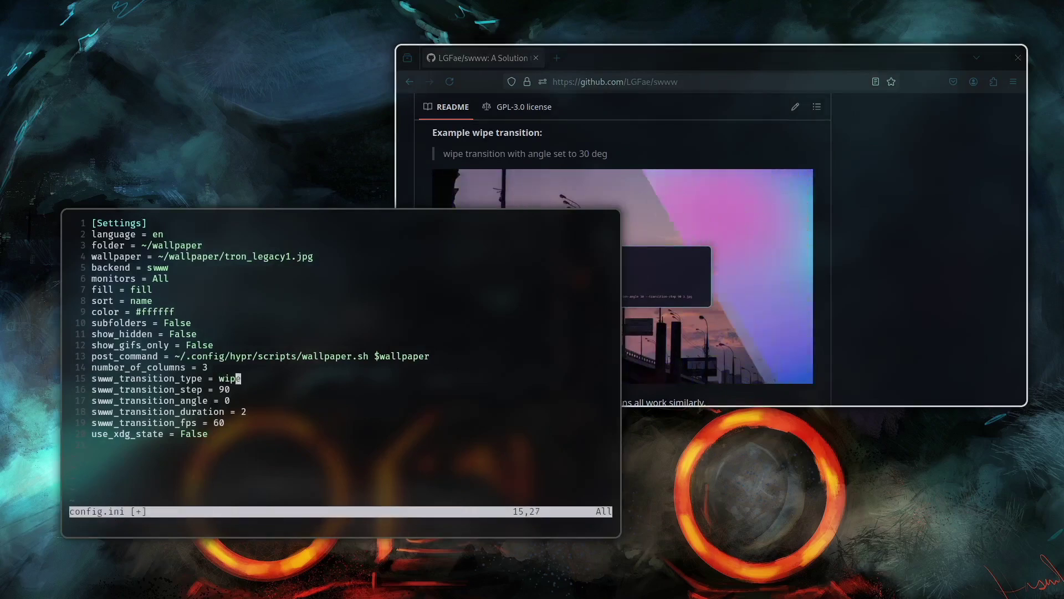
key("Escape")
key("colon")
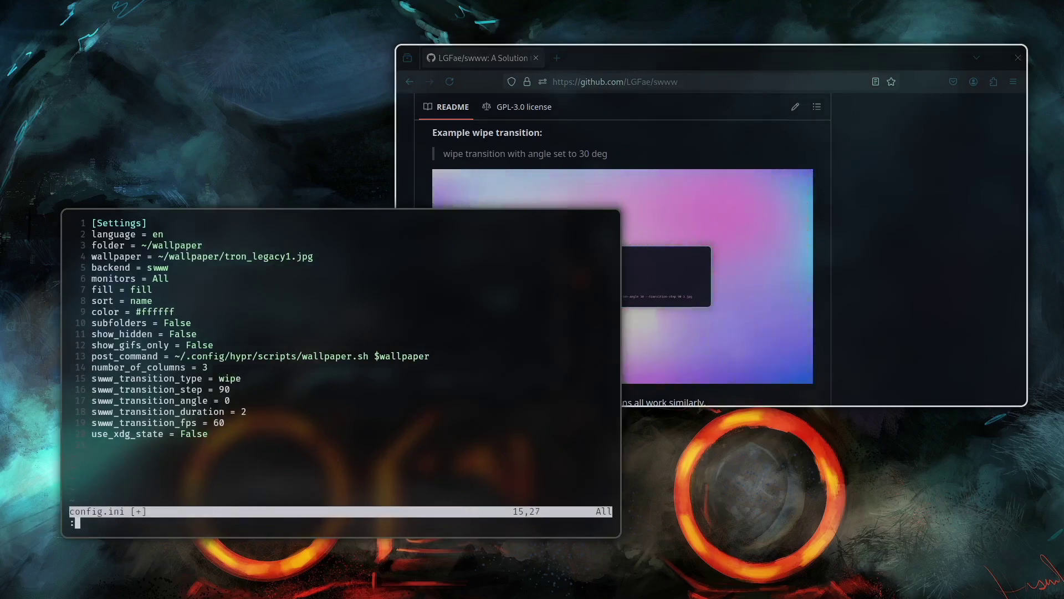
type("w")
key("Return")
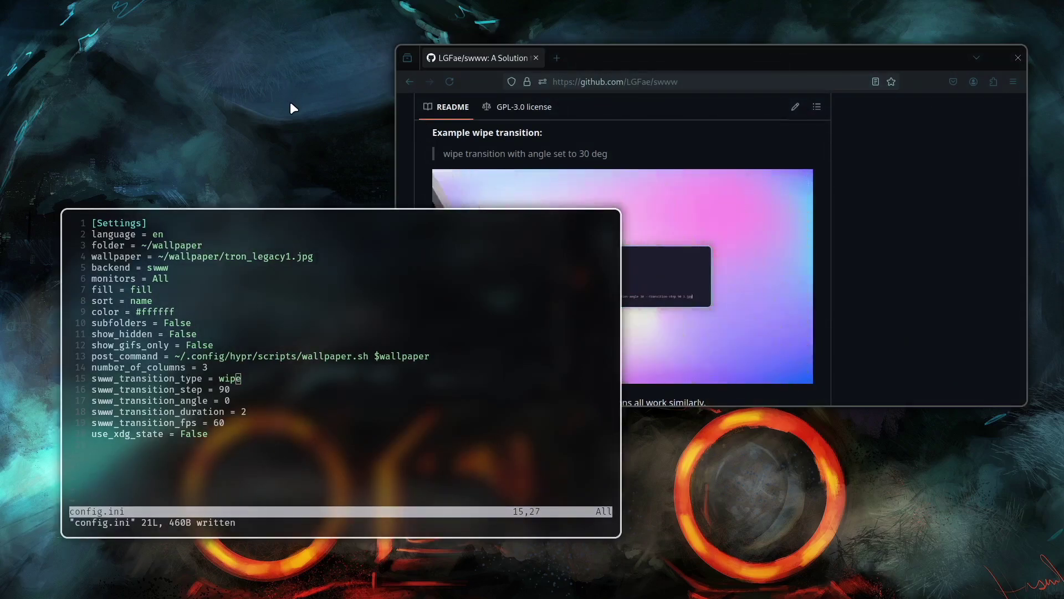
- Launch Waypaper from a new terminal and apply the astronaut, apple-dark.jpg, then deer-in-pine-forest wallpapers
key("super+Return")
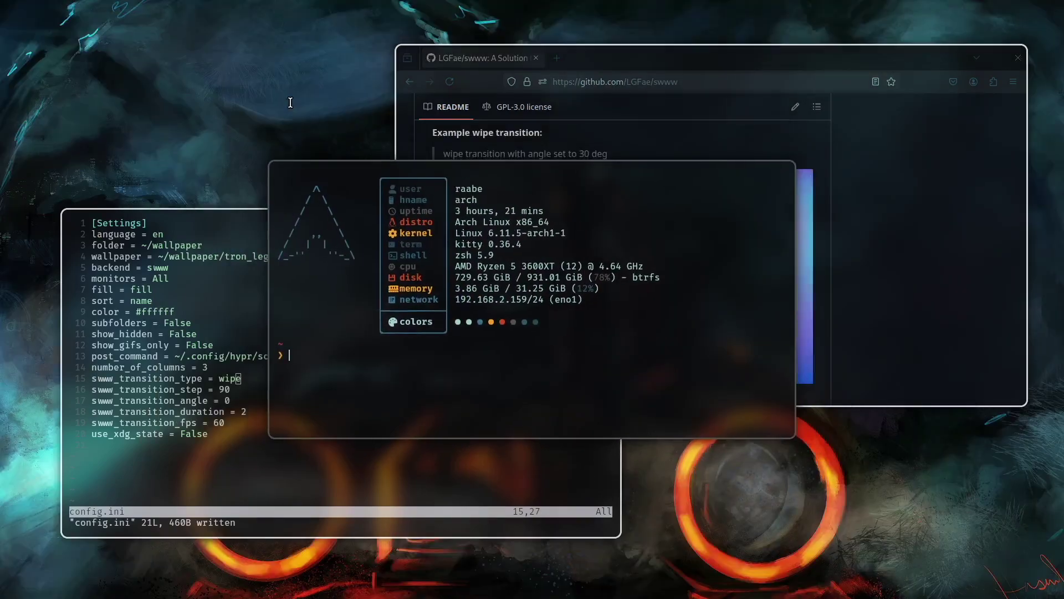
type("waypaper")
key("Return")
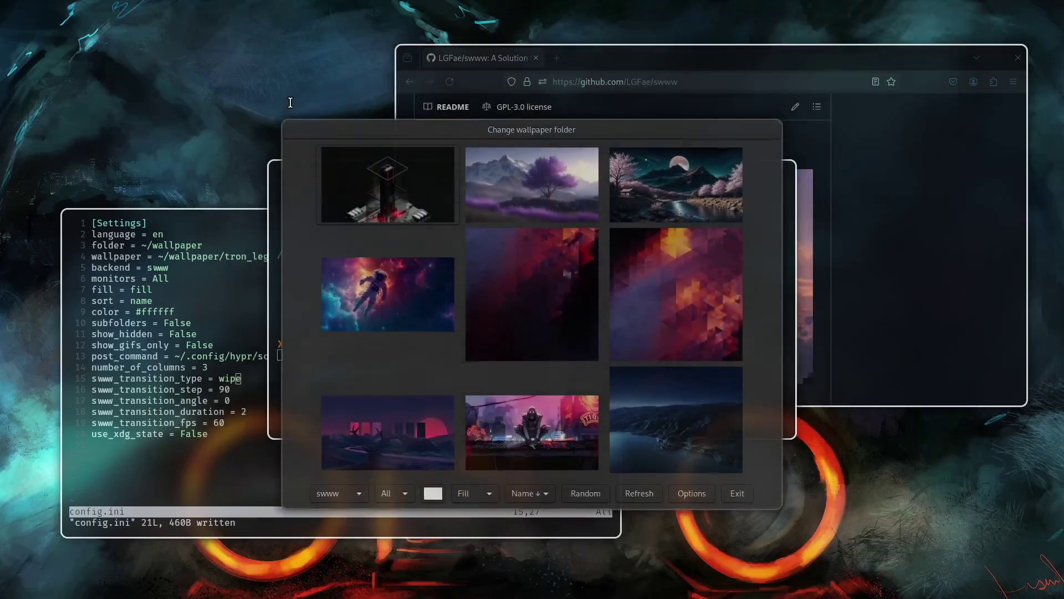
scroll(555, 284, "down", 5)
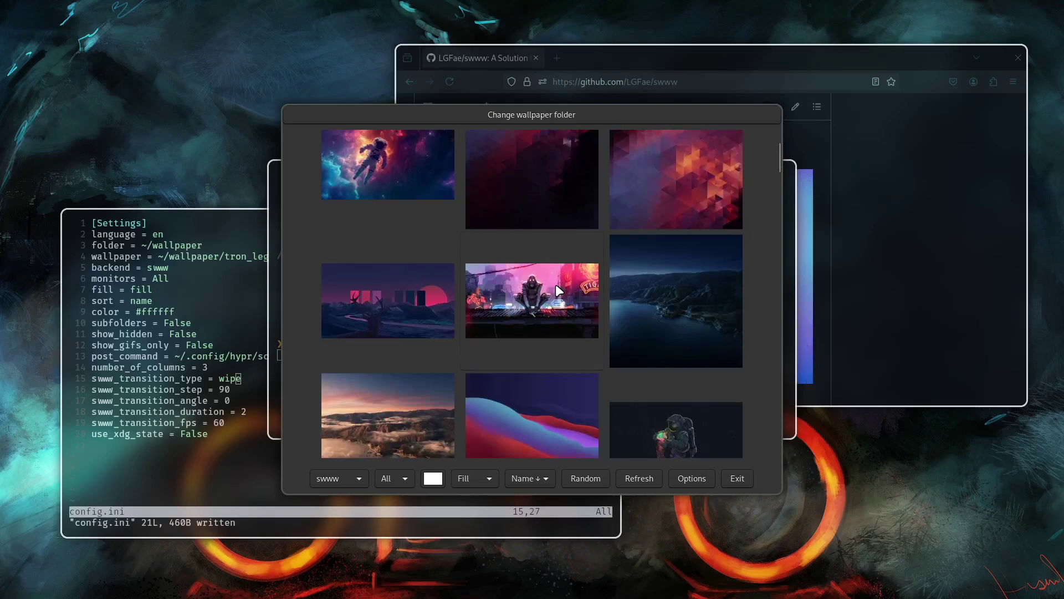
left_click(700, 383)
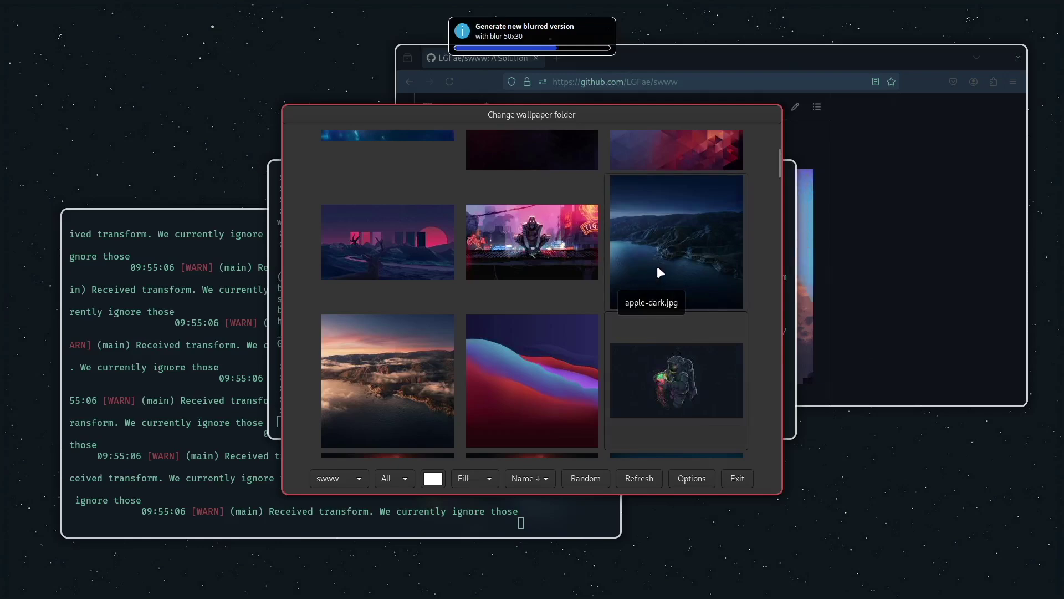
left_click(672, 247)
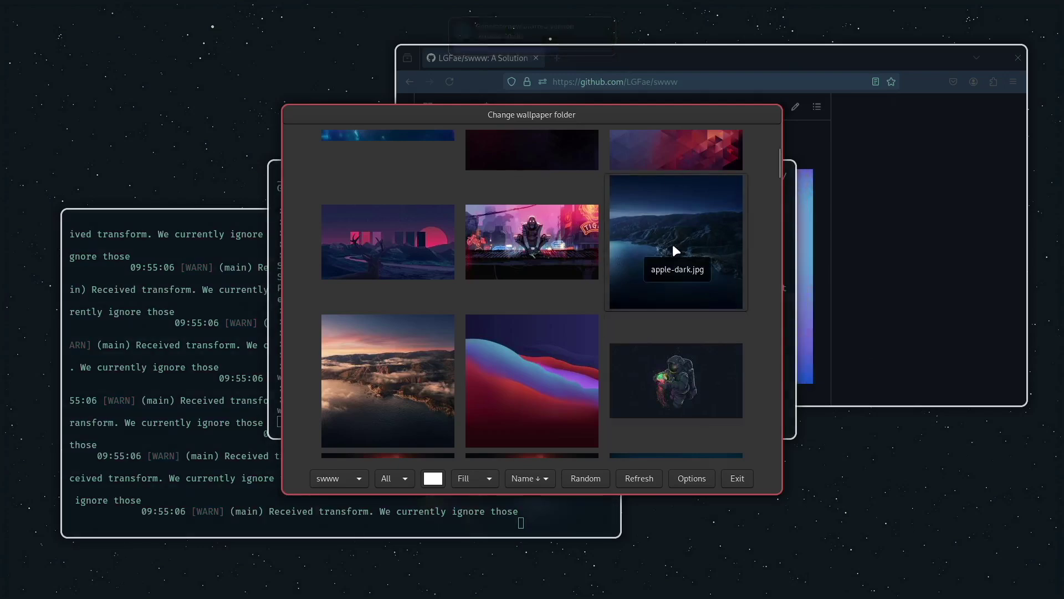
scroll(591, 307, "down", 10)
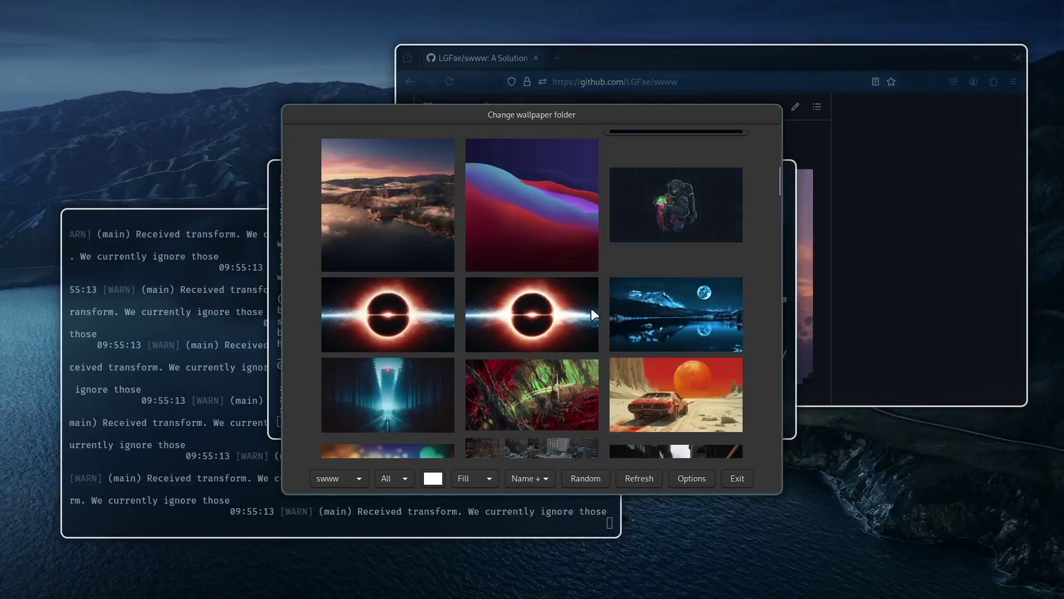
left_click(552, 384)
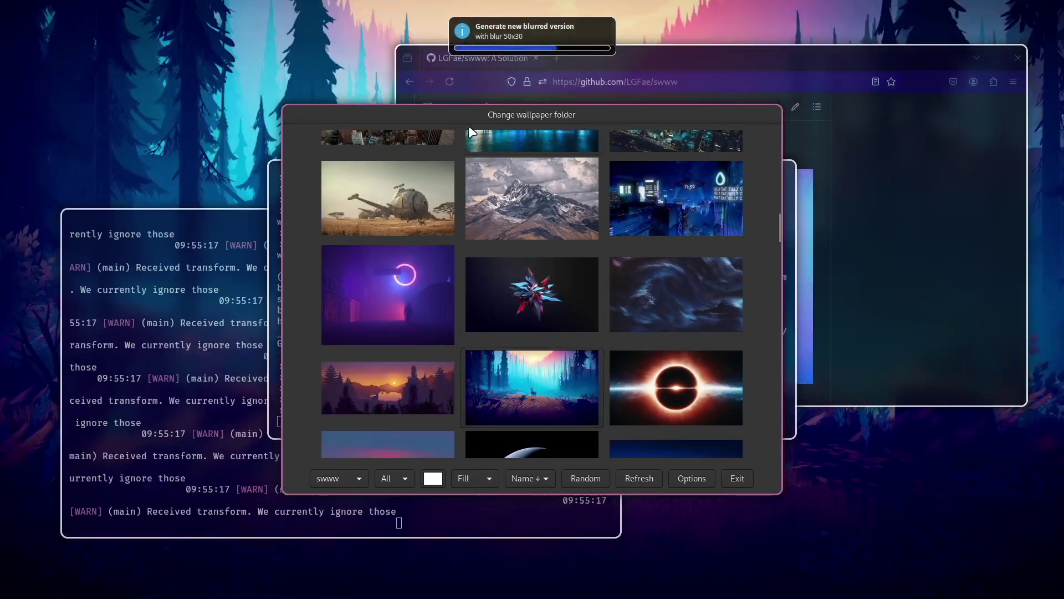
left_click_drag(449, 112, 658, 133)
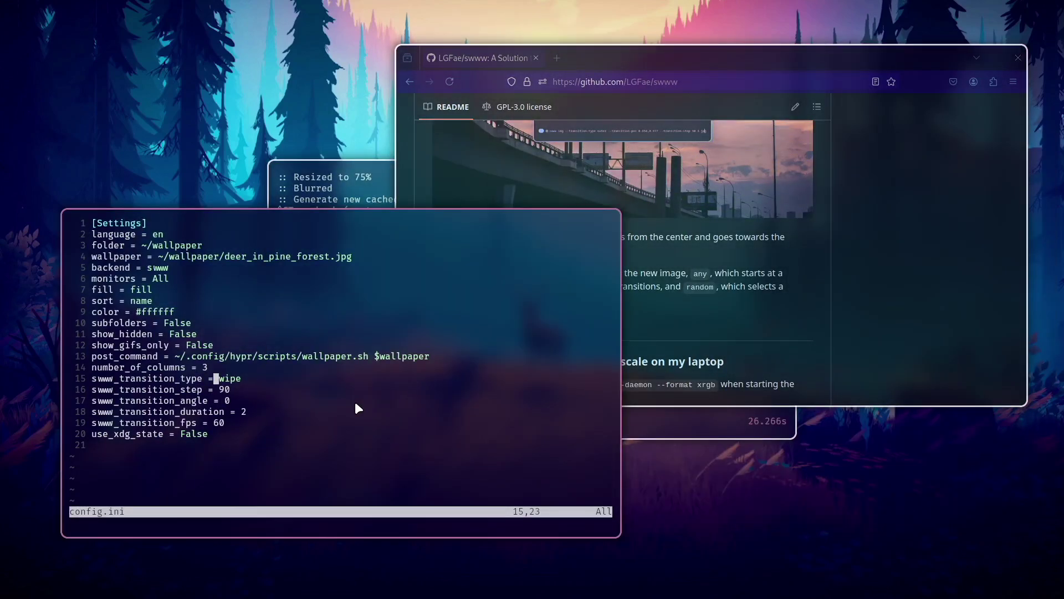
- Replace wipe with center as the swww_transition_type on line 15 and save config.ini
key("1")
key("5")
key("G")
key("w")
key("w")
key("i")
key("Delete")
key("Delete")
key("Delete")
key("Delete")
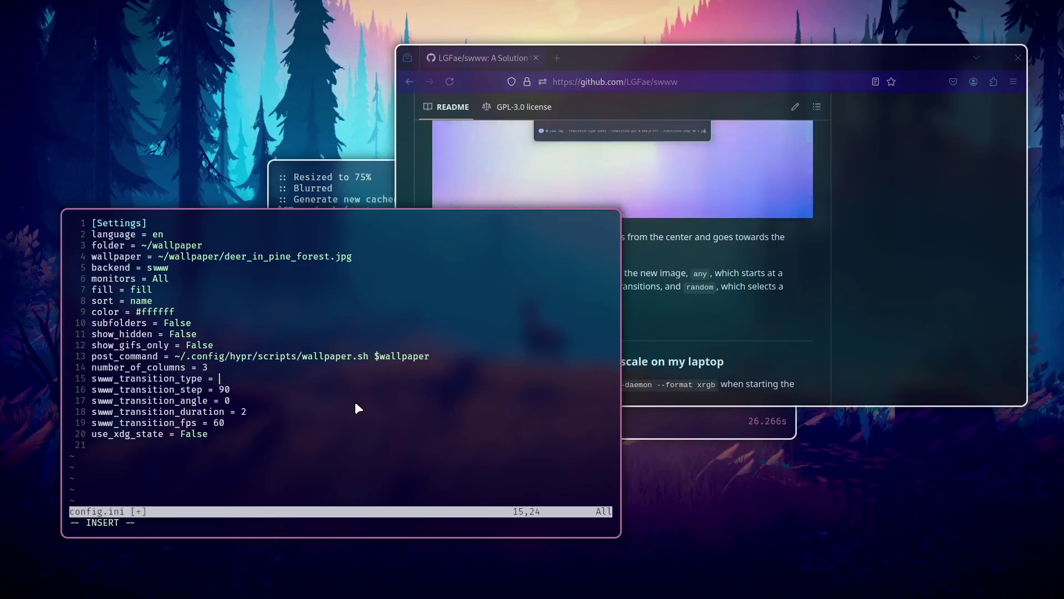
type("center")
key("Escape")
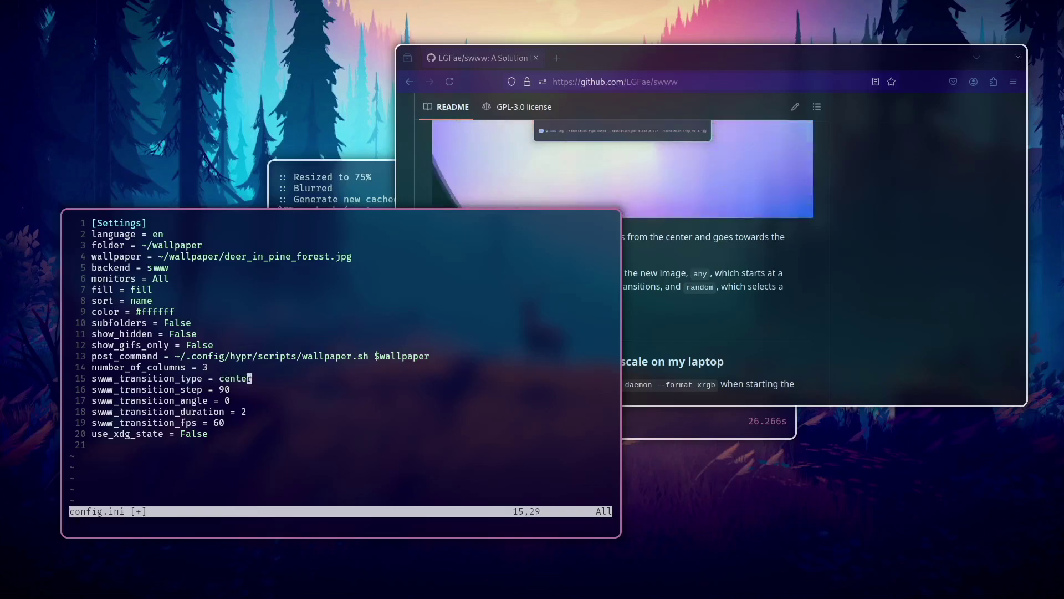
type(":w")
key("Return")
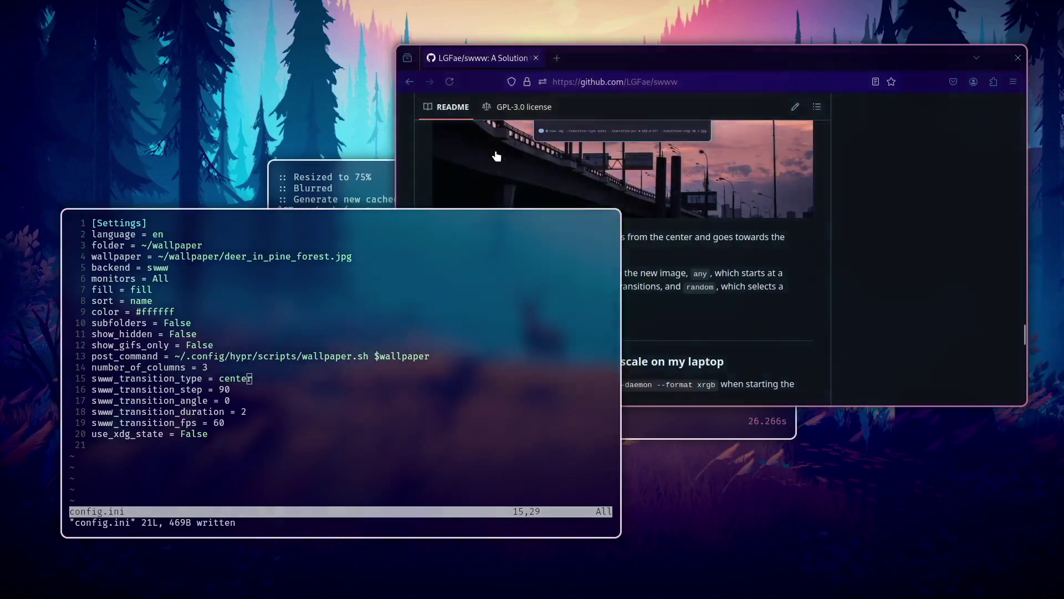
left_click(342, 195)
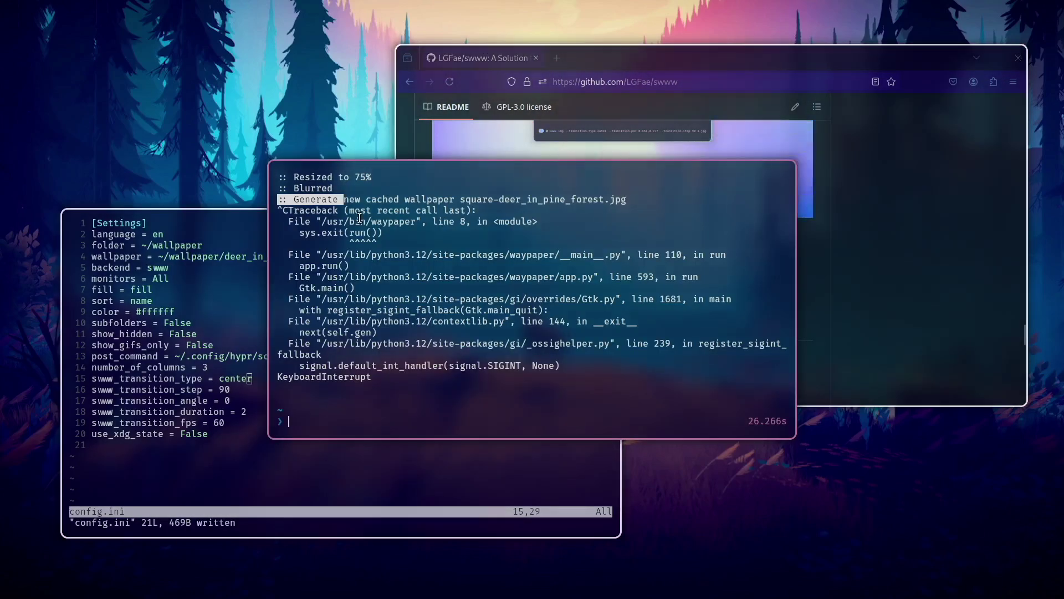
- Relaunch Waypaper, placing the picker bottom right and the config editor top left
type("waypaper")
key("Return")
scroll(589, 244, "down", 10)
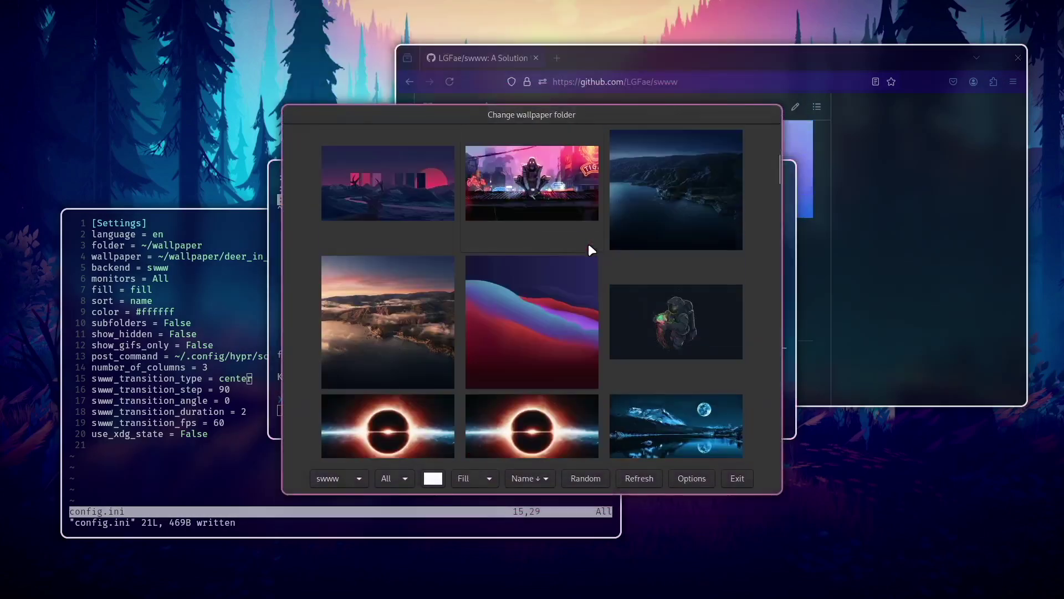
scroll(589, 244, "down", 4)
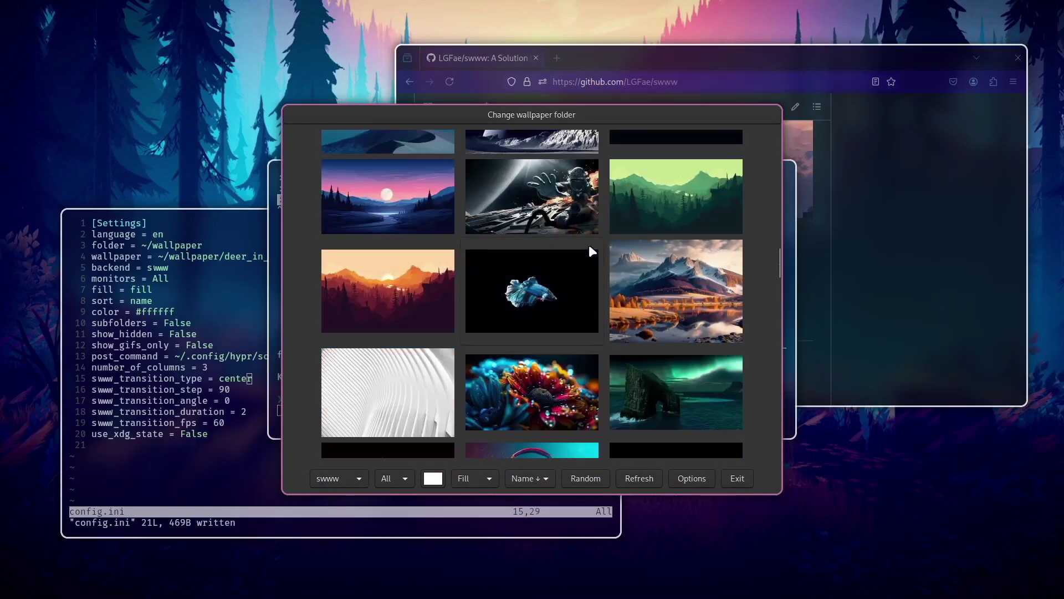
left_click_drag(427, 114, 741, 257)
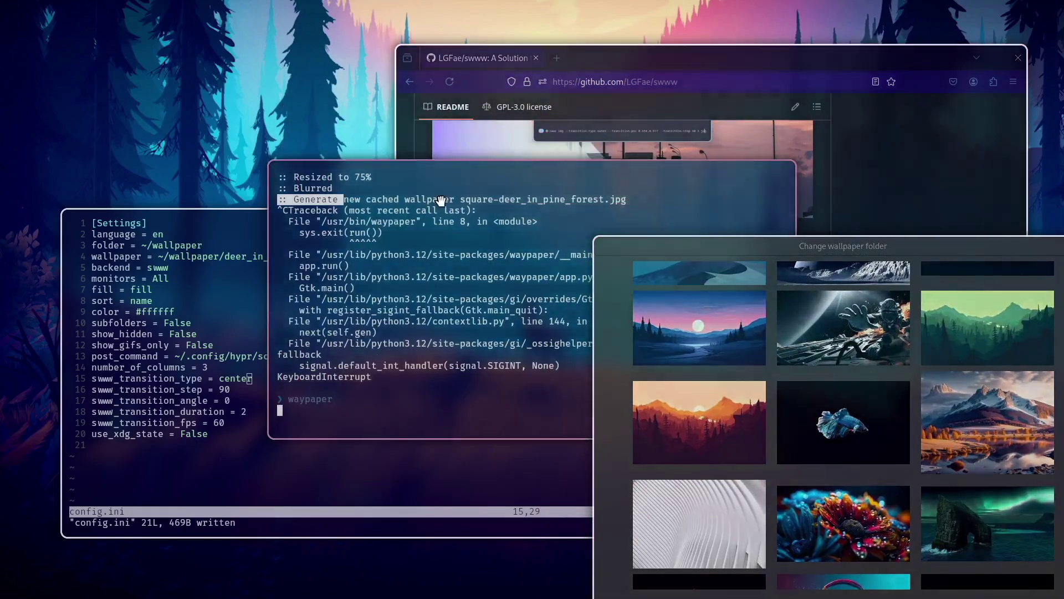
left_click_drag(492, 287, 240, 107)
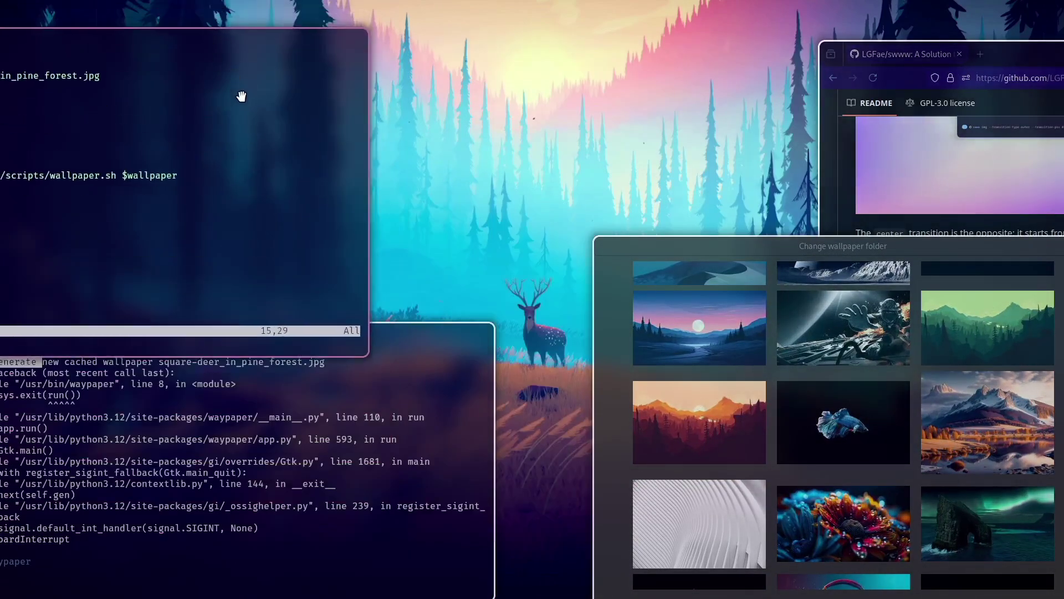
- Apply glowing-green-dew.jpg, hyprland.jpg, then mountain-winter1.jpg with the center transition
left_click(856, 534)
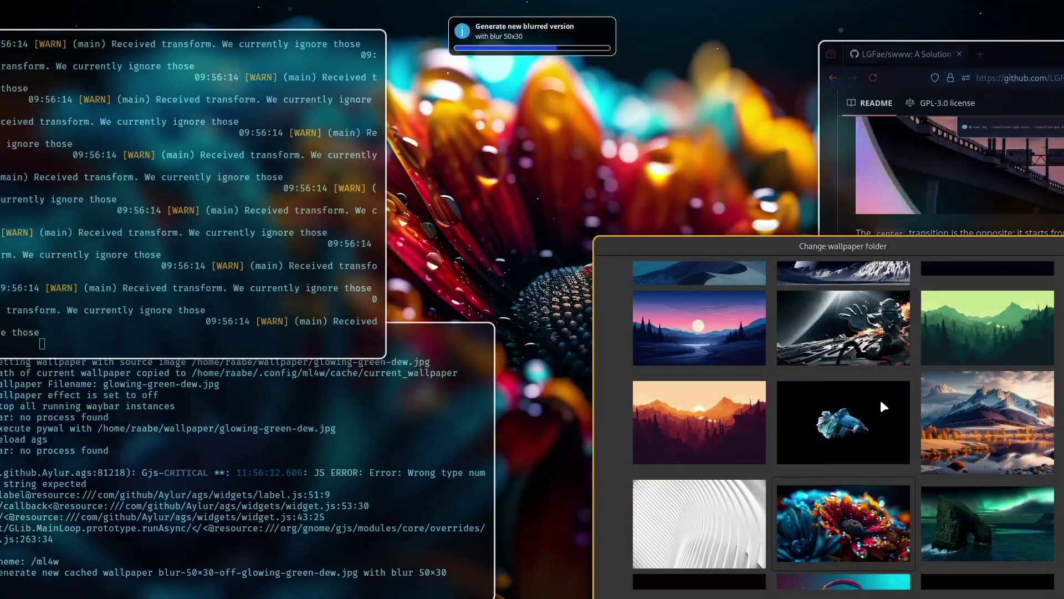
scroll(880, 398, "down", 5)
left_click(843, 399)
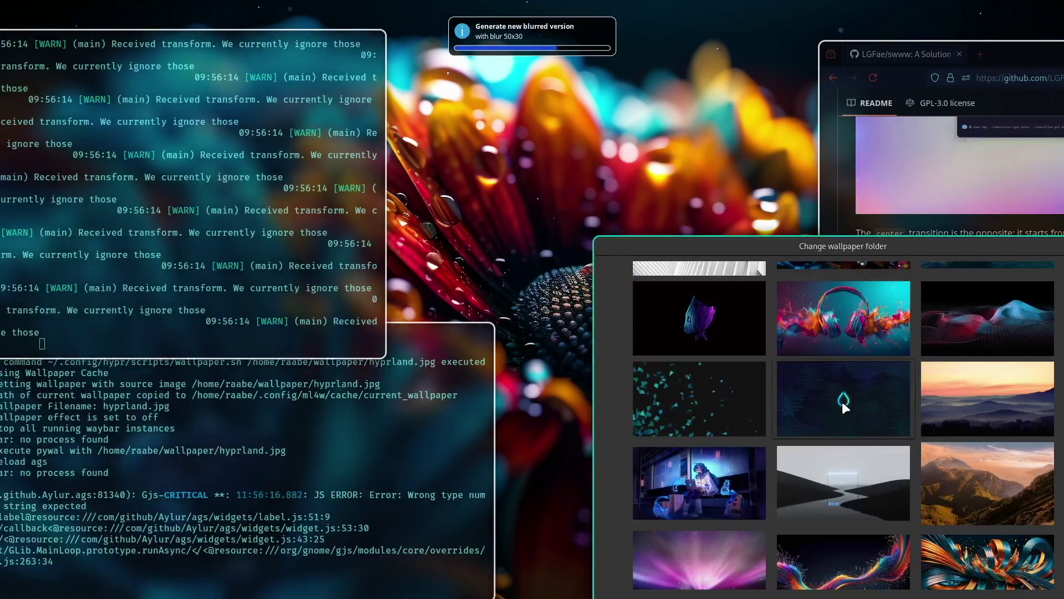
scroll(840, 400, "down", 10)
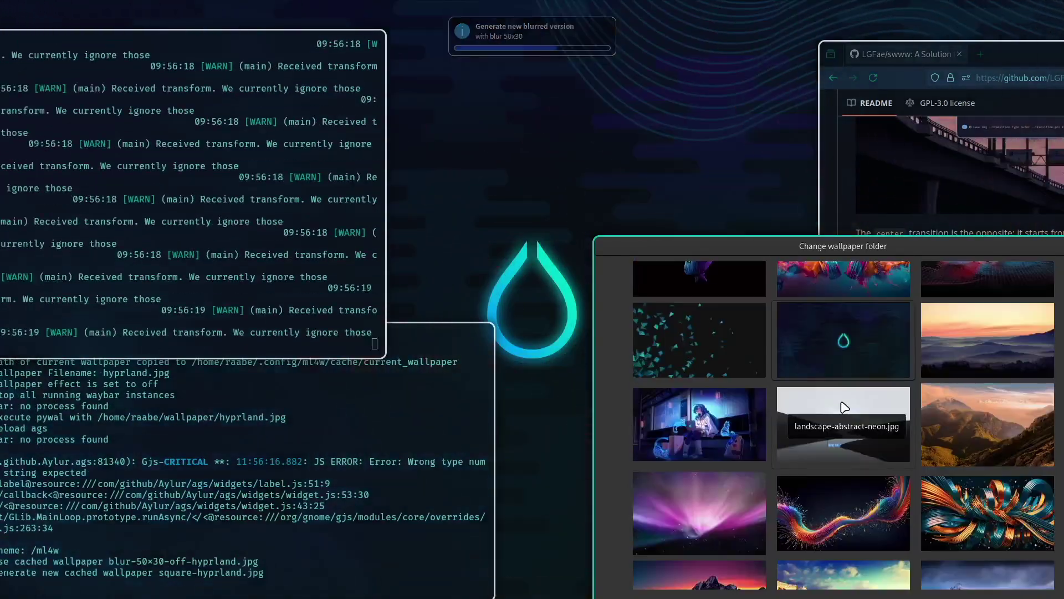
scroll(840, 400, "down", 1)
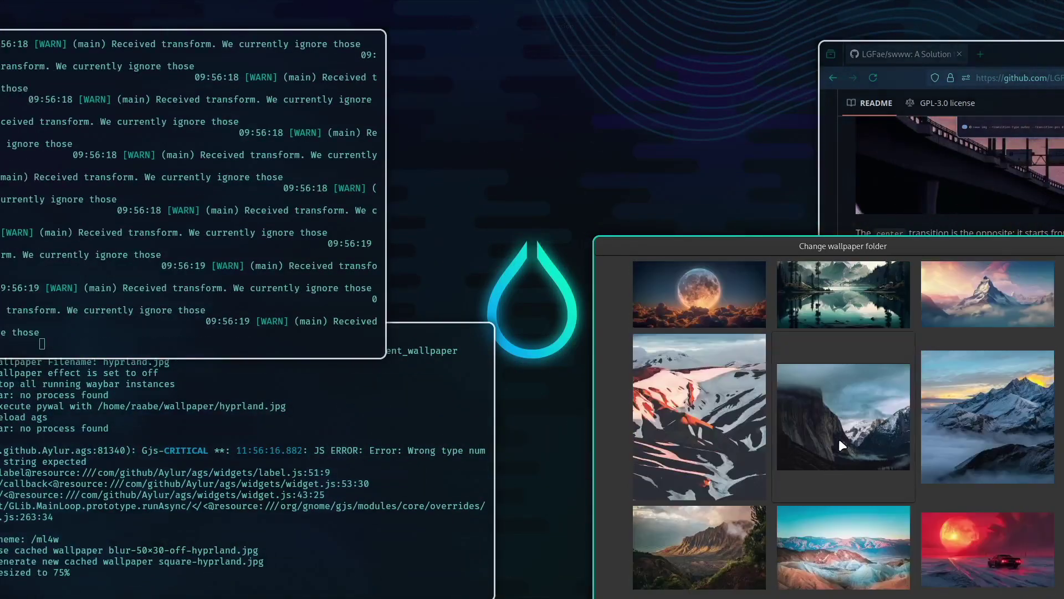
left_click(852, 417)
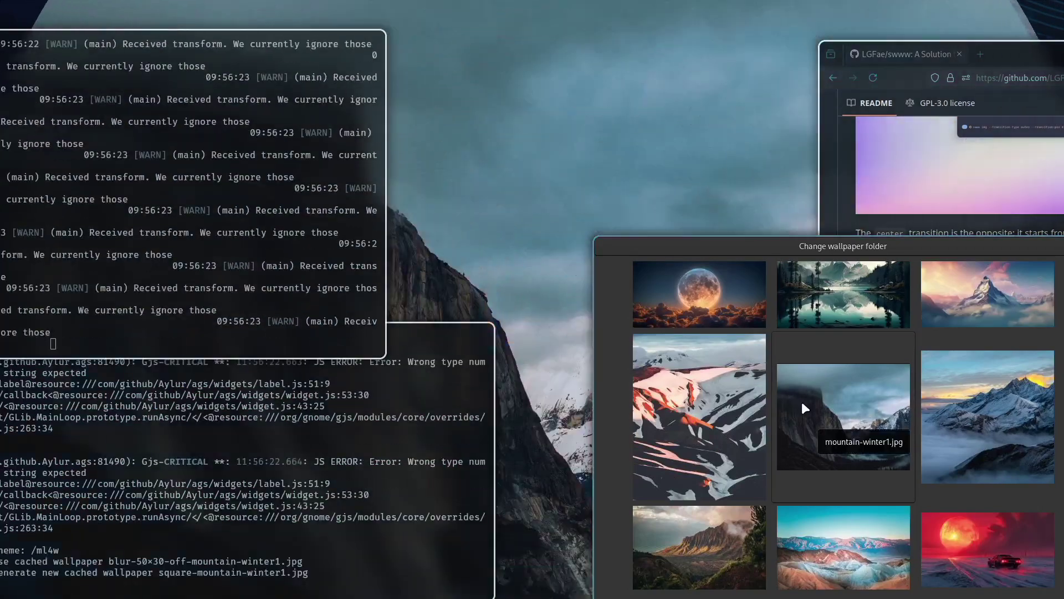
left_click_drag(363, 504, 494, 427)
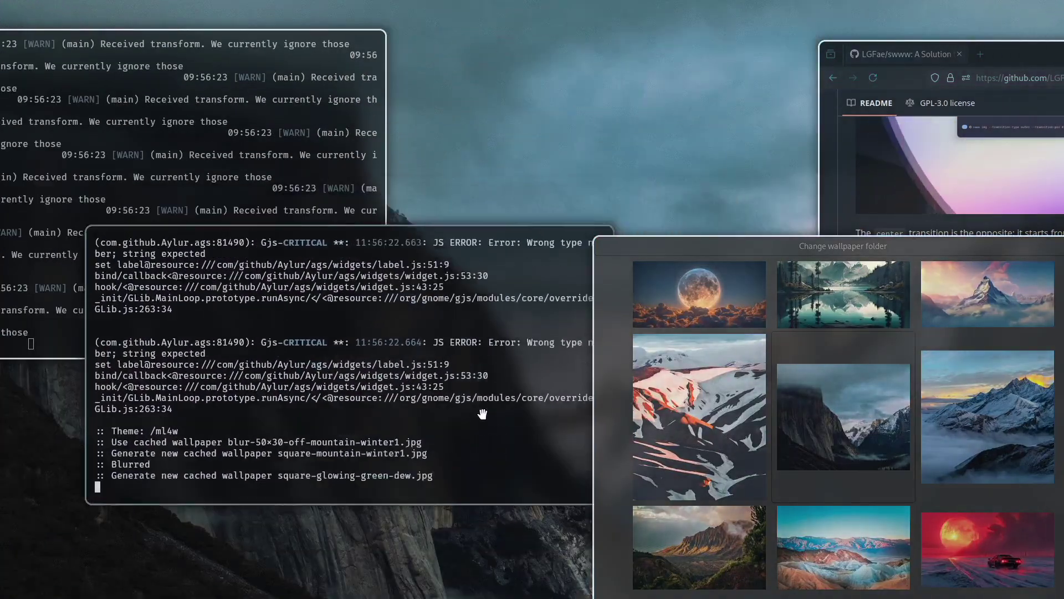
left_click_drag(907, 454, 528, 317)
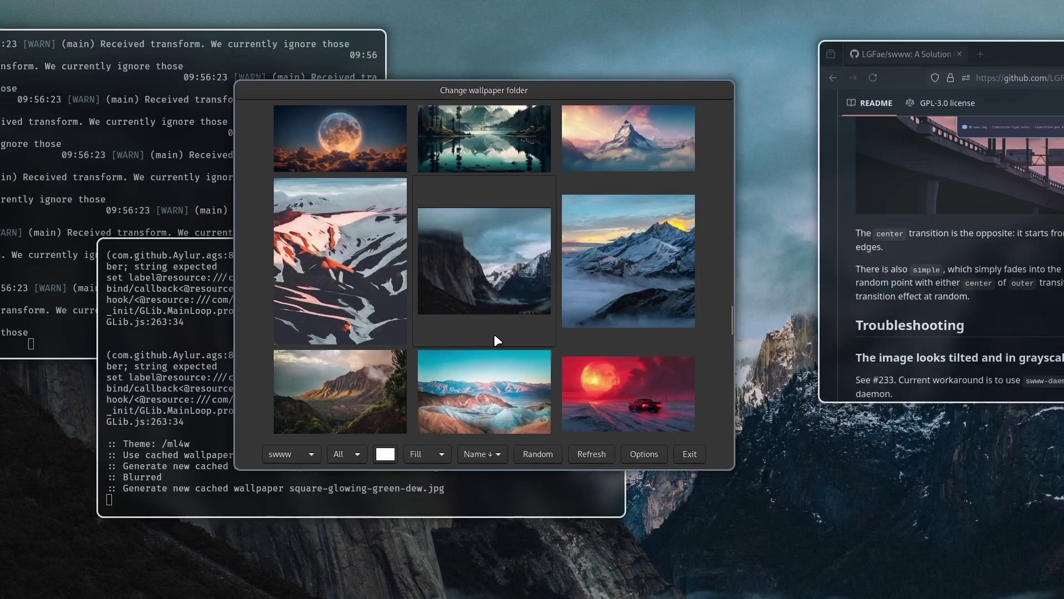